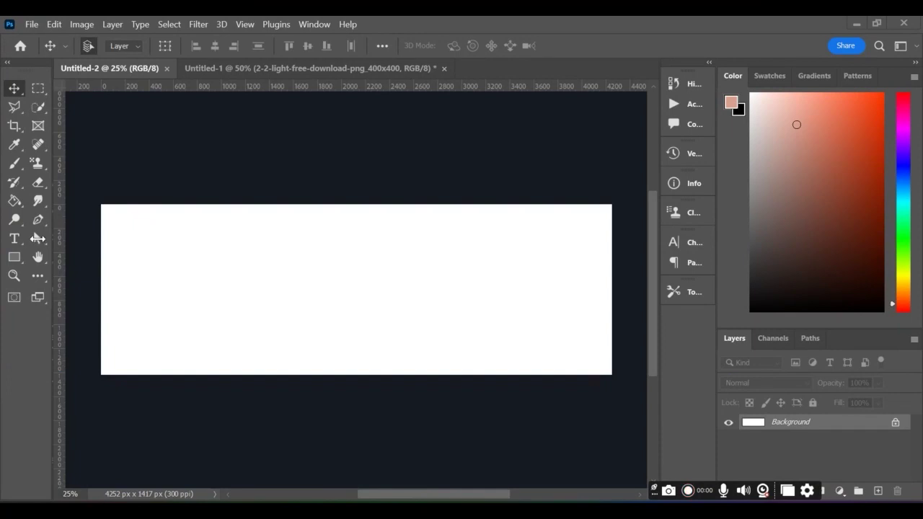
# Step: Place a vertical guide at the horizontal centre of the blank canvas
pyautogui.click(37, 238)
pyautogui.moveTo(63, 247); pyautogui.dragTo(359, 285)
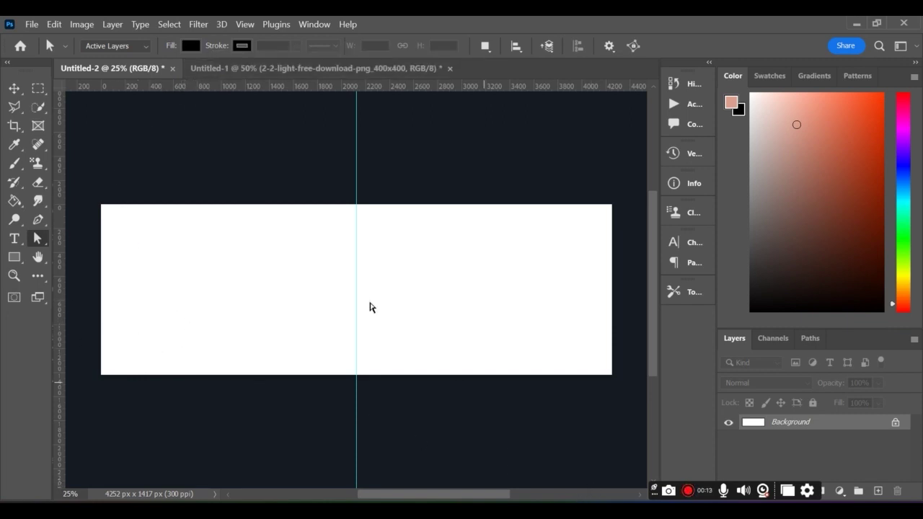
# Step: Draw a black rectangle about 692 px wide and 1092 px high on the canvas's left half
pyautogui.click(14, 260)
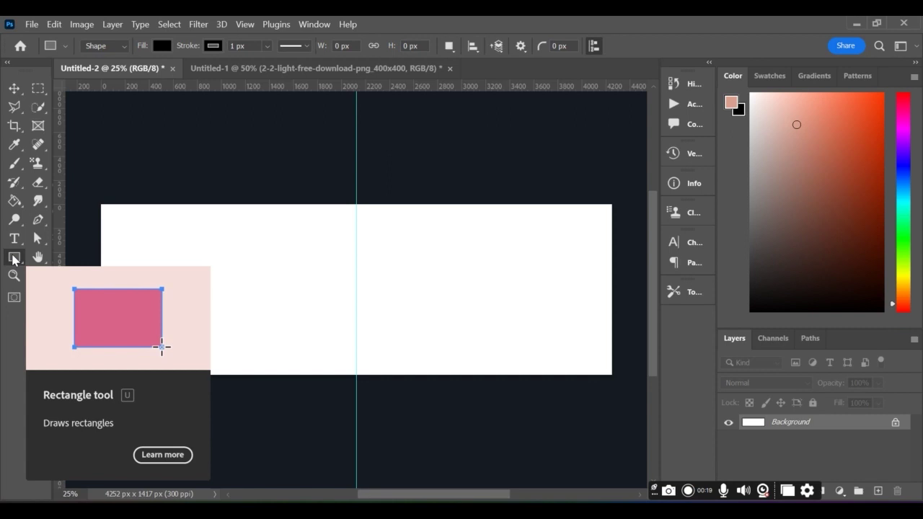
pyautogui.moveTo(115, 243); pyautogui.dragTo(196, 374)
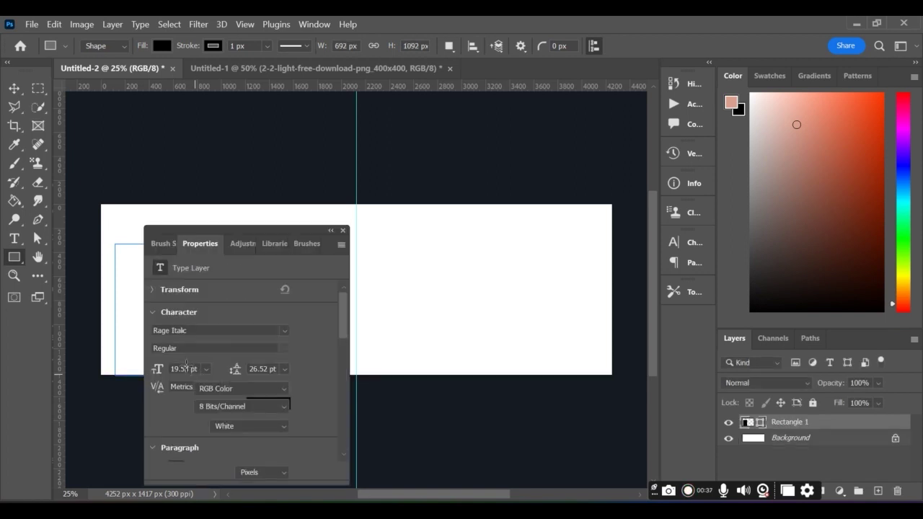
pyautogui.click(344, 230)
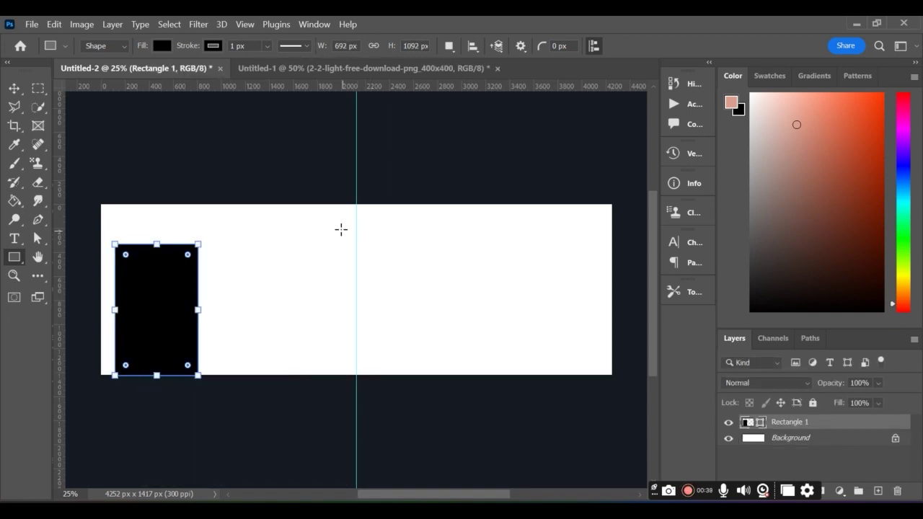
# Step: Reduce the rectangle's height to about 1052 px and move it to about X 1068 px, vertically within the canvas
pyautogui.hotkey('ctrl', 't')
pyautogui.moveTo(151, 305); pyautogui.dragTo(213, 285)
pyautogui.press('u')
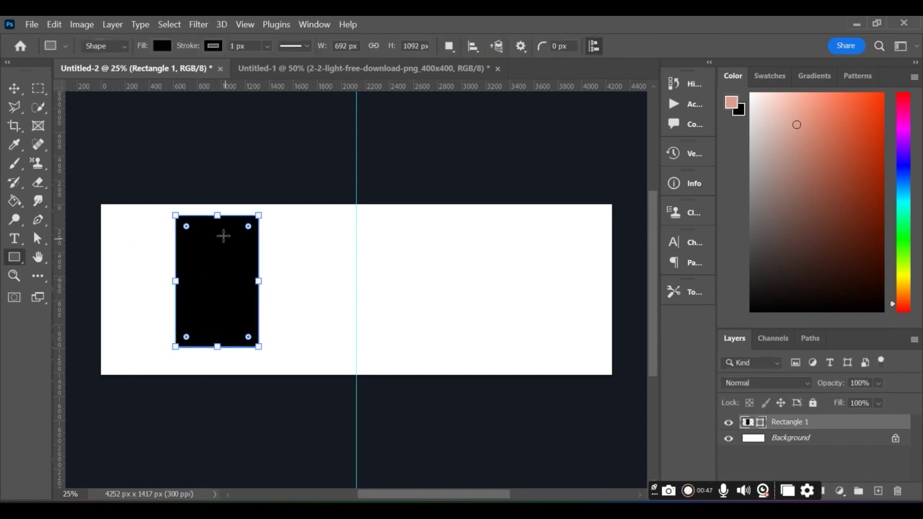
pyautogui.moveTo(216, 213); pyautogui.dragTo(216, 216)
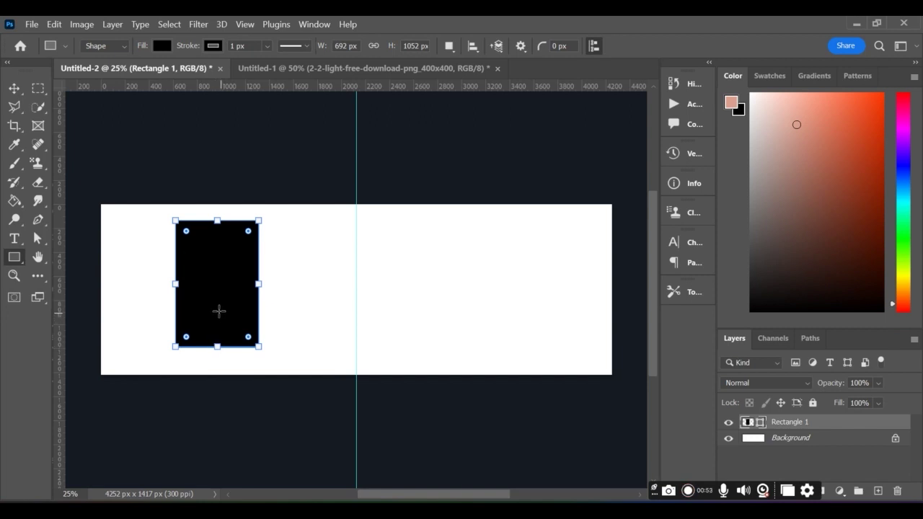
pyautogui.hotkey('ctrl', 't')
pyautogui.moveTo(215, 295); pyautogui.dragTo(228, 293)
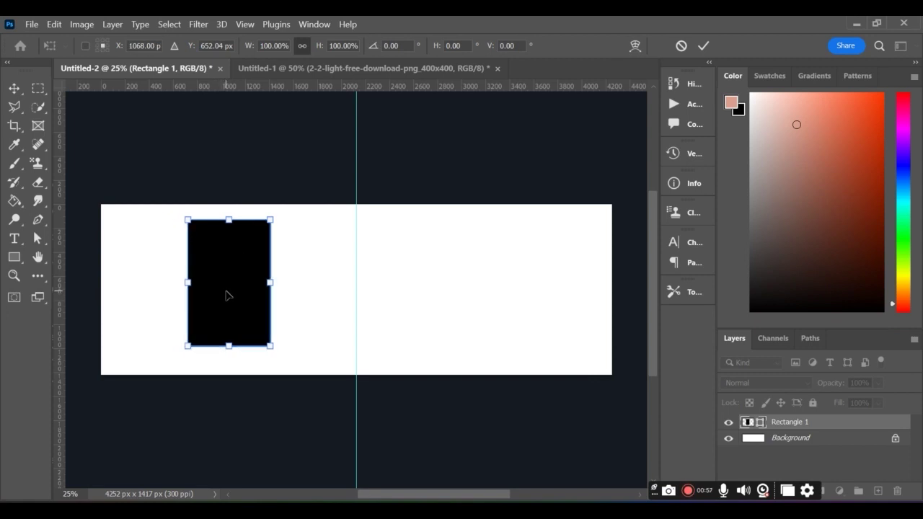
pyautogui.press('Return')
# Step: Duplicate the rectangle and place the copy directly to its left, near the canvas's left edge
pyautogui.hotkey('ctrl', 'j')
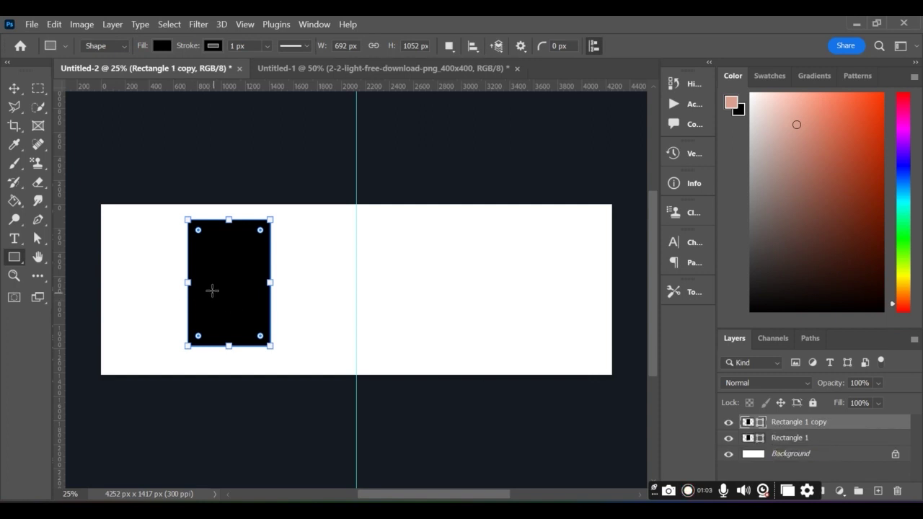
pyautogui.hotkey('ctrl', 't')
pyautogui.moveTo(216, 293); pyautogui.dragTo(141, 290)
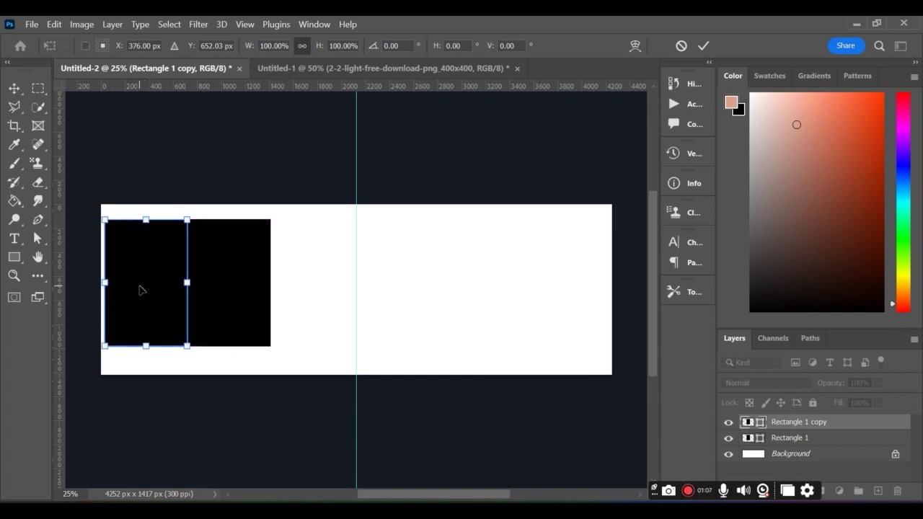
pyautogui.press('Return')
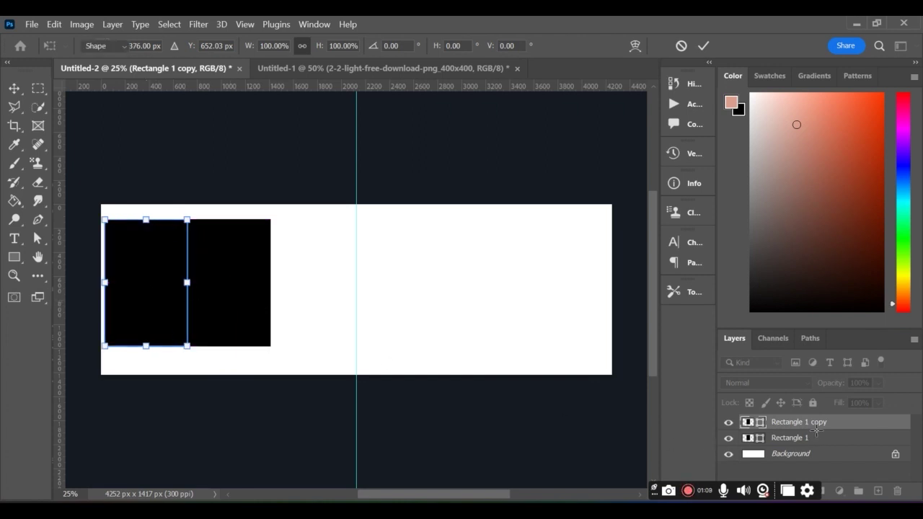
# Step: Shift the original rectangle right to about X 1092 px, leaving a narrow gap beside the copy
pyautogui.click(814, 438)
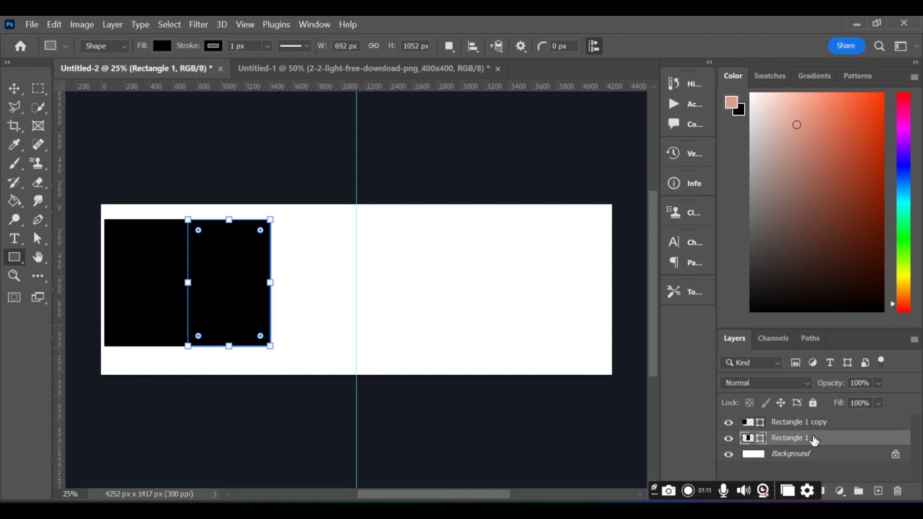
pyautogui.hotkey('ctrl', 't')
pyautogui.moveTo(233, 320); pyautogui.dragTo(238, 320)
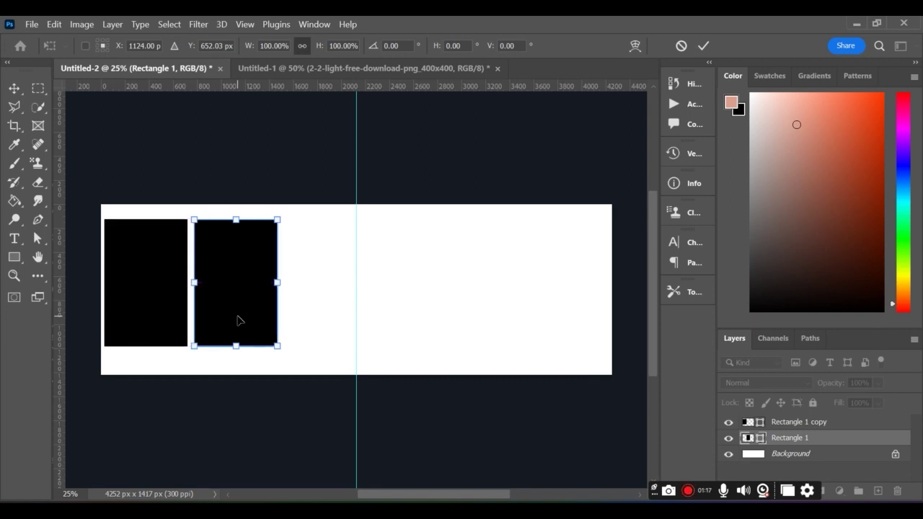
pyautogui.moveTo(239, 320); pyautogui.dragTo(233, 321)
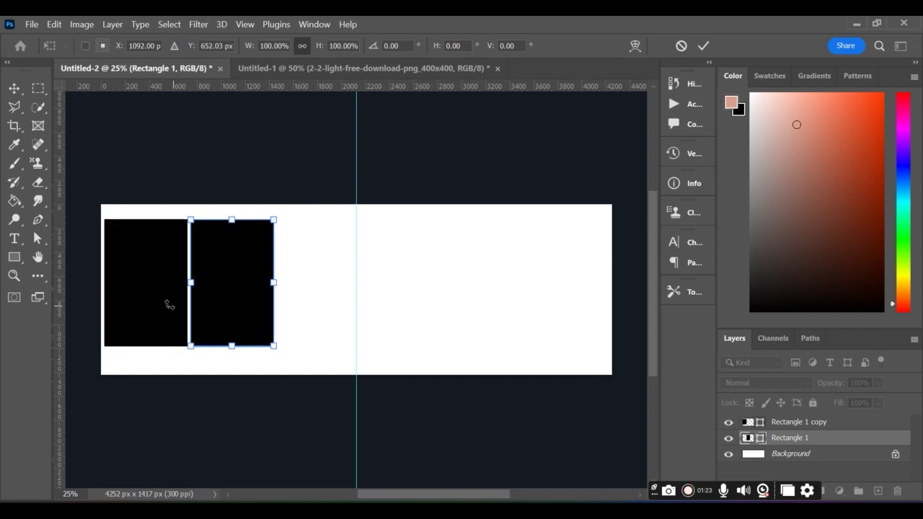
# Step: Shrink the left rectangle copy to about 604 px wide and 869 px high, keeping its bottom-left corner in place
pyautogui.click(776, 424)
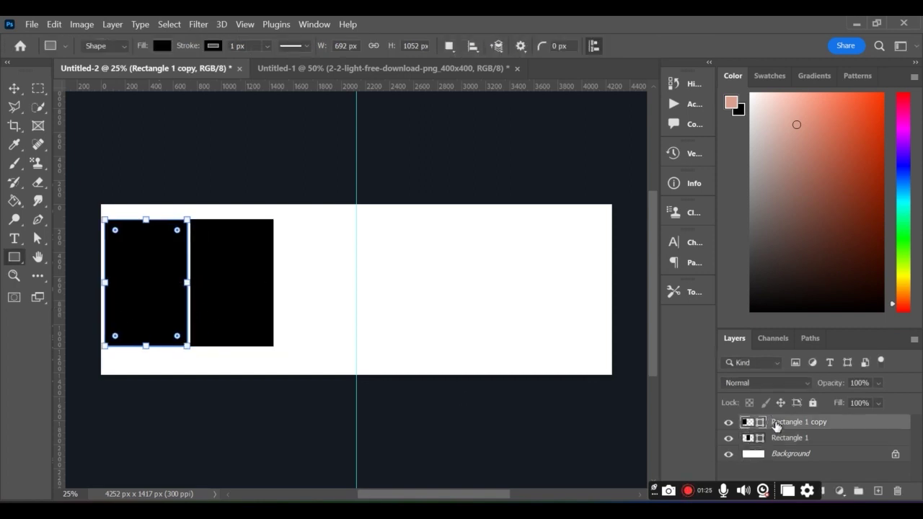
pyautogui.moveTo(145, 220); pyautogui.dragTo(148, 242)
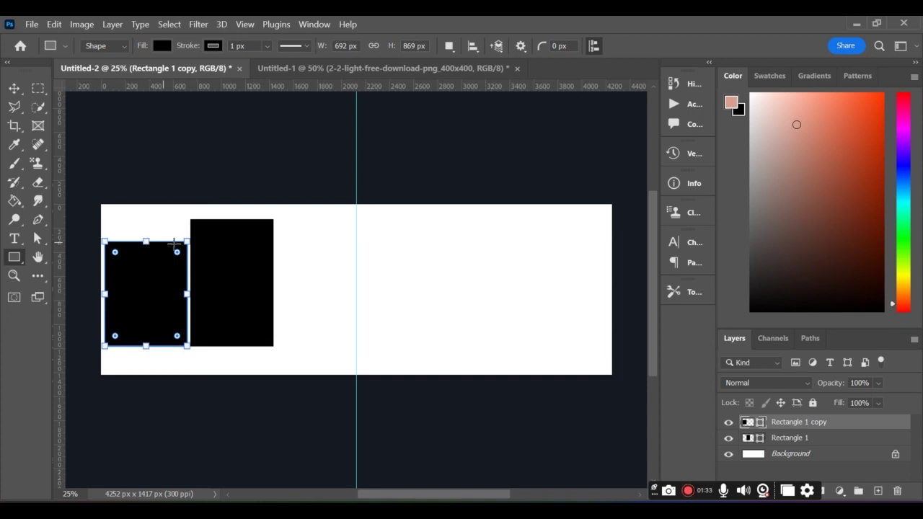
pyautogui.moveTo(186, 291); pyautogui.dragTo(174, 290)
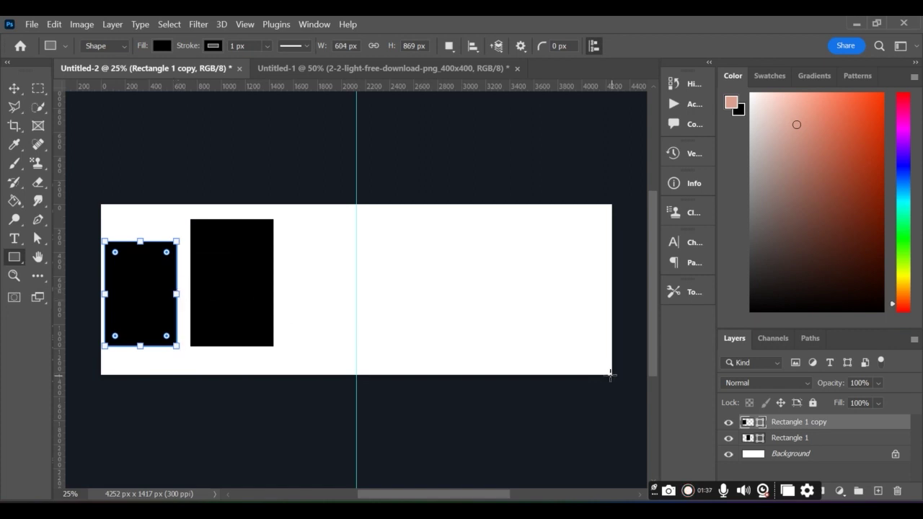
# Step: Scale the original rectangle to about 107% and move it close to the smaller rectangle, at about X 1040 px
pyautogui.click(822, 439)
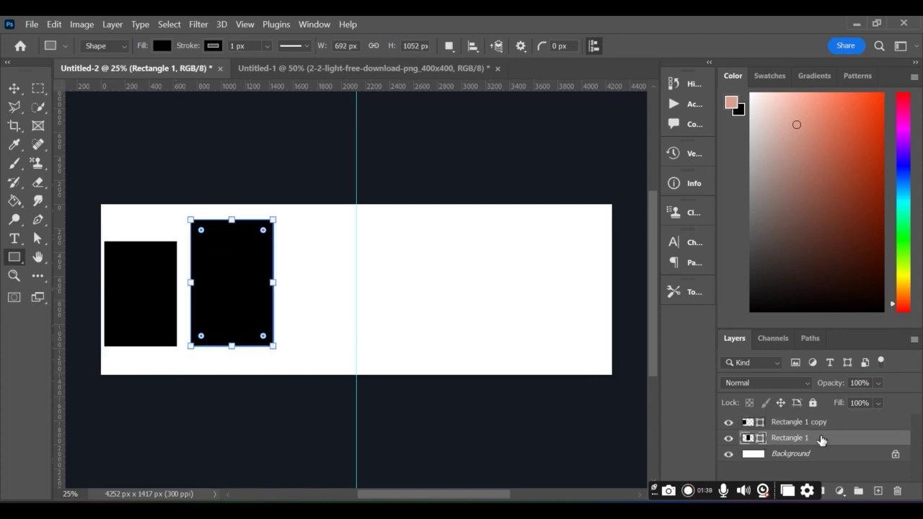
pyautogui.hotkey('ctrl', 't')
pyautogui.moveTo(188, 281)
pyautogui.mouseDown()
pyautogui.moveTo(177, 279)
pyautogui.moveTo(185, 283)
pyautogui.mouseUp()
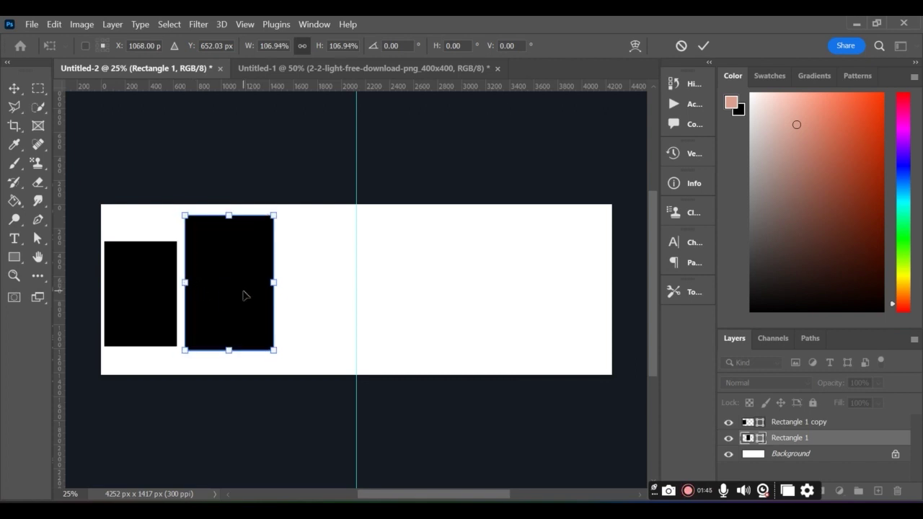
pyautogui.moveTo(244, 295); pyautogui.dragTo(242, 292)
pyautogui.press('Return')
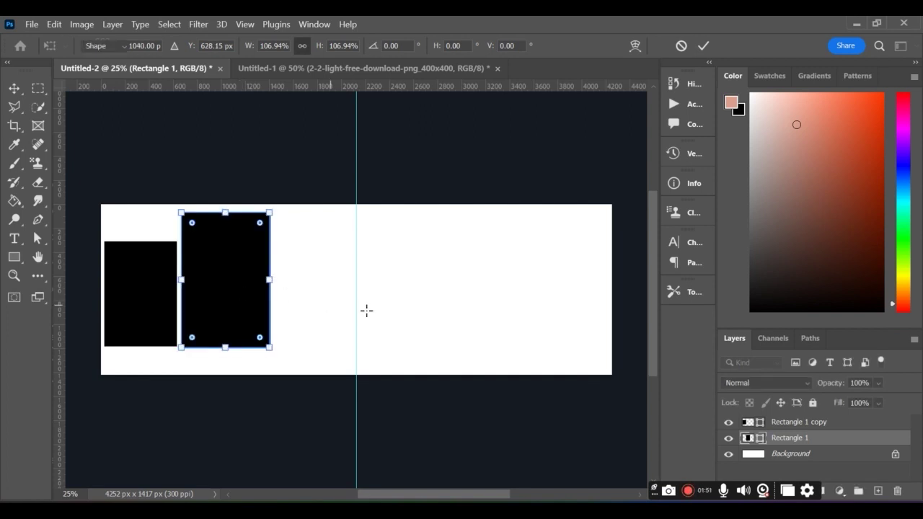
# Step: Duplicate the small left rectangle and place the copy between the large rectangle and the centre guide
pyautogui.press('u')
pyautogui.click(158, 305)
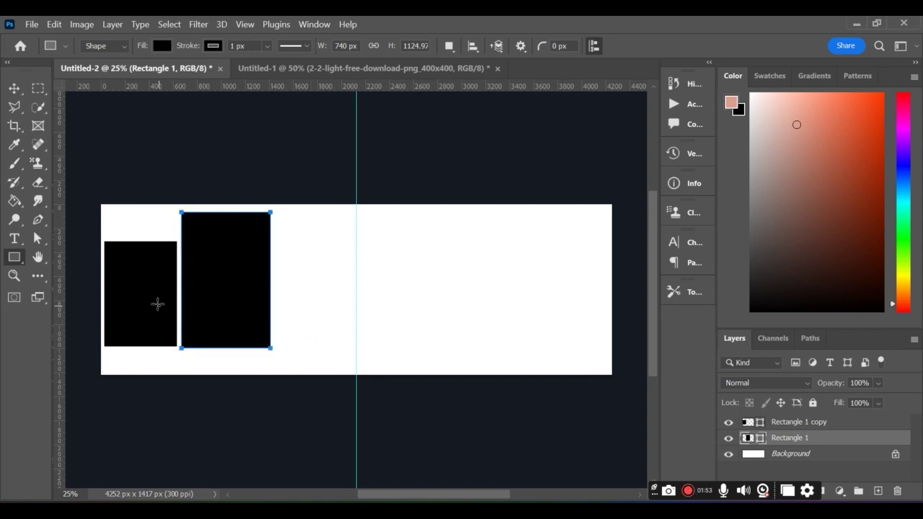
pyautogui.click(500, 256)
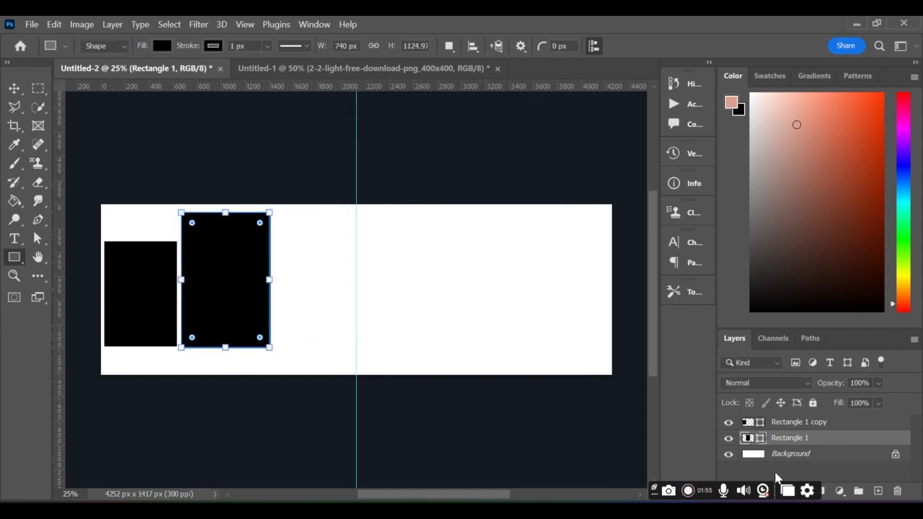
pyautogui.click(804, 424)
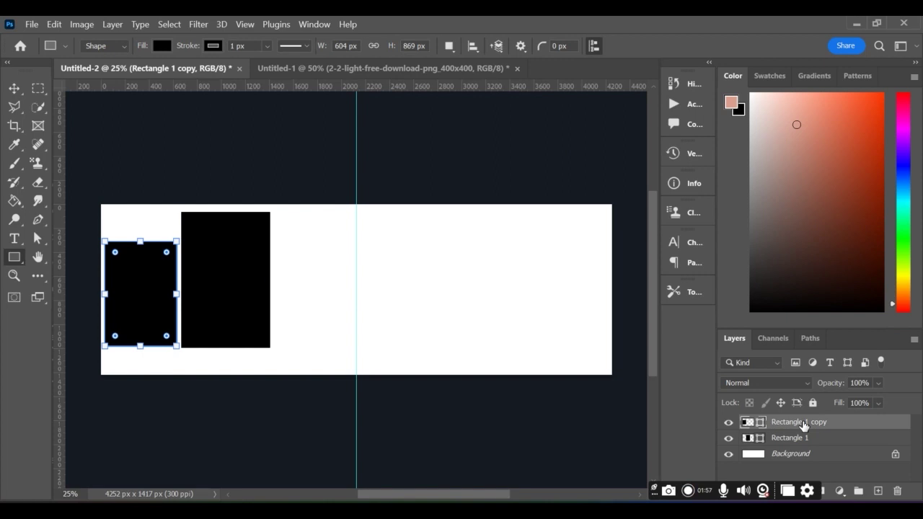
pyautogui.hotkey('ctrl', 'j')
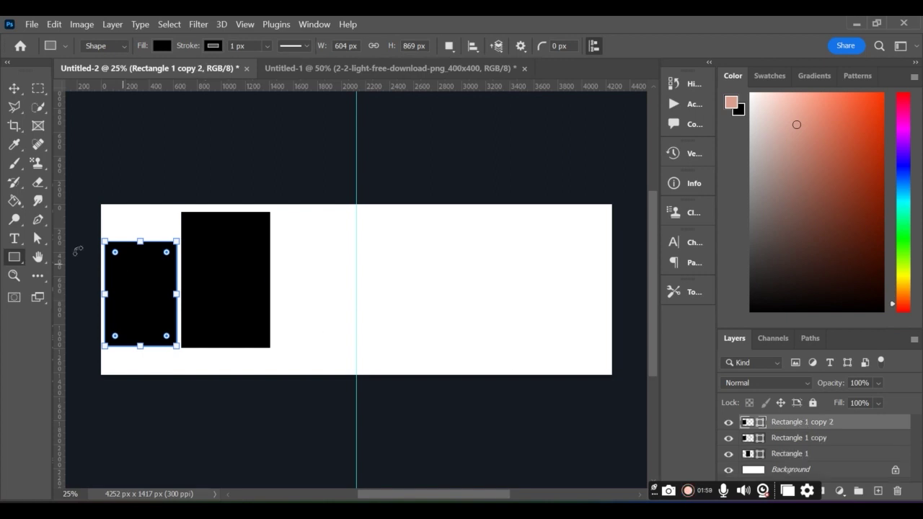
pyautogui.hotkey('ctrl', 't')
pyautogui.moveTo(148, 296); pyautogui.dragTo(321, 298)
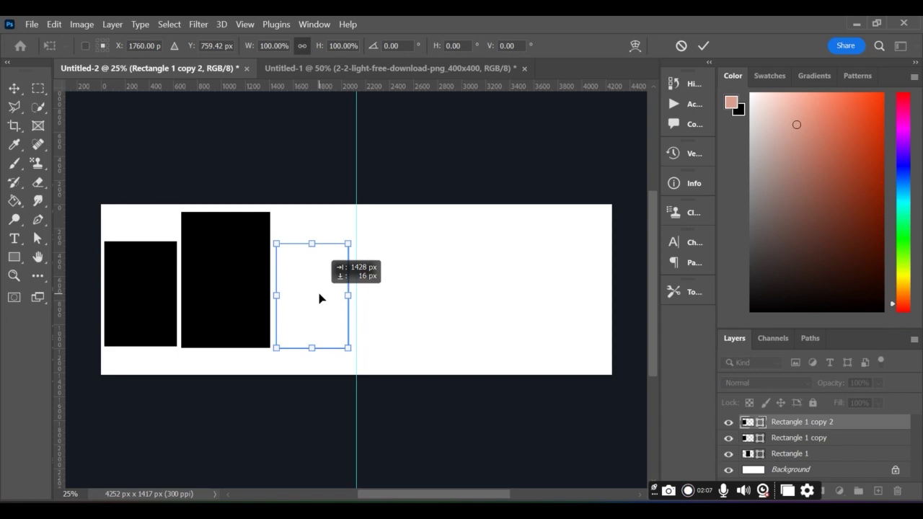
pyautogui.moveTo(320, 298); pyautogui.dragTo(321, 298)
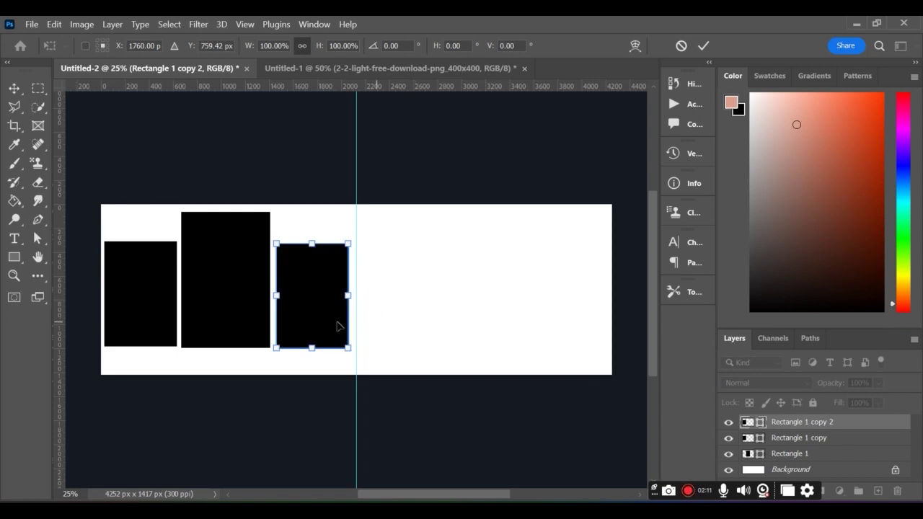
pyautogui.press('Return')
# Step: Copy the second bride photo from Untitled-1 into Untitled-2, over the large middle rectangle and directly above its layer
pyautogui.click(804, 453)
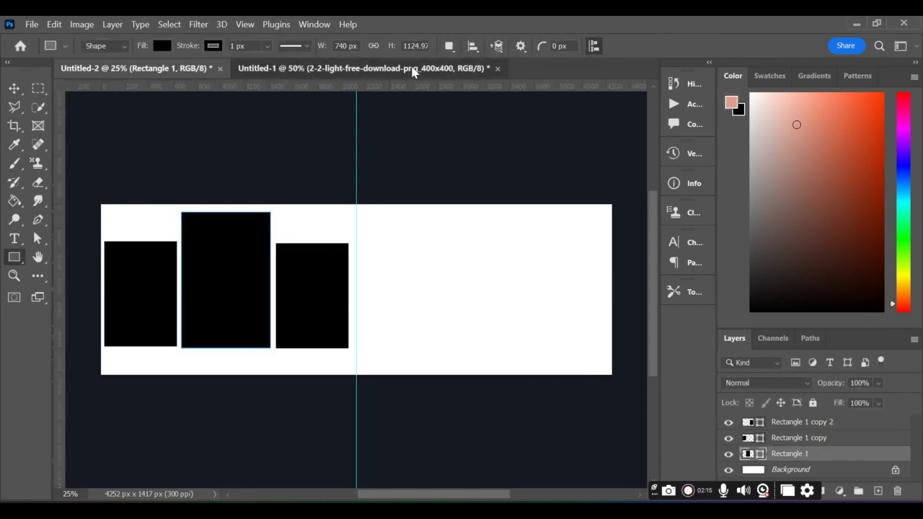
pyautogui.click(408, 70)
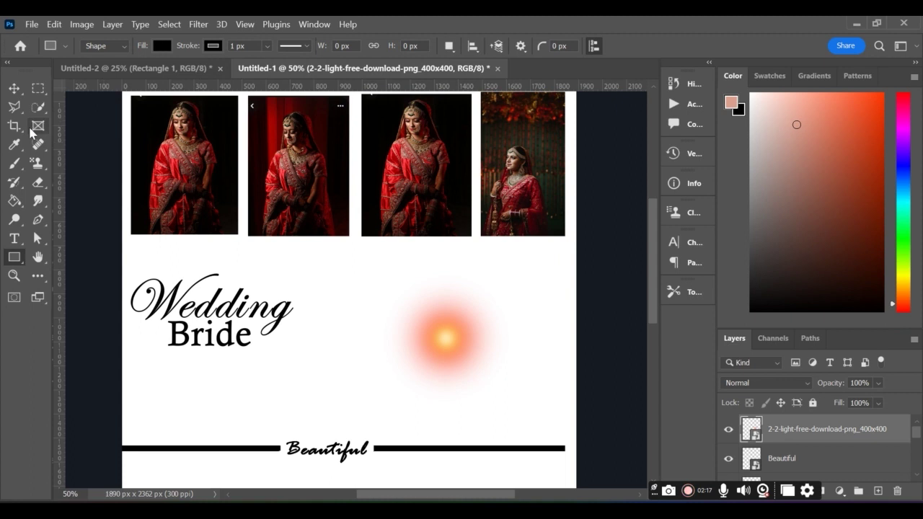
pyautogui.click(13, 90)
pyautogui.moveTo(282, 154); pyautogui.dragTo(223, 289)
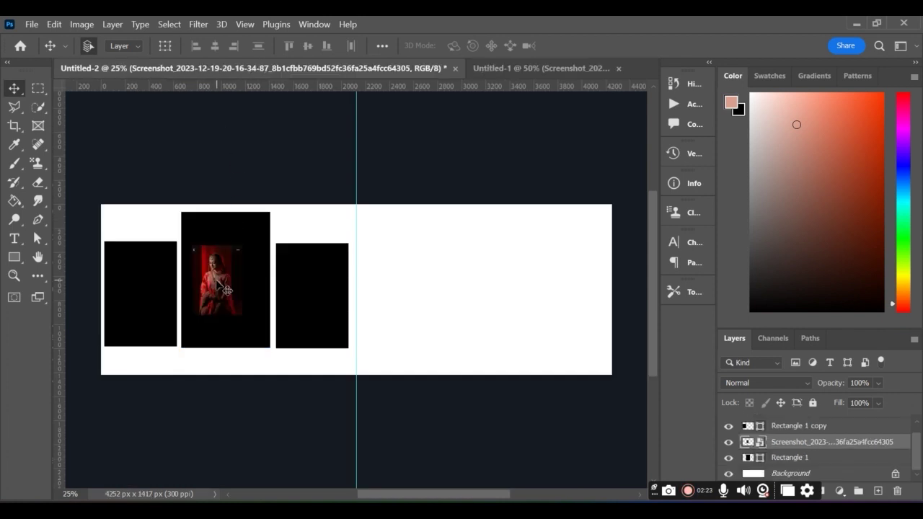
# Step: Clip the bride photo to the large middle rectangle and scale it to about 31.8% so it fills the frame
pyautogui.rightClick(817, 446)
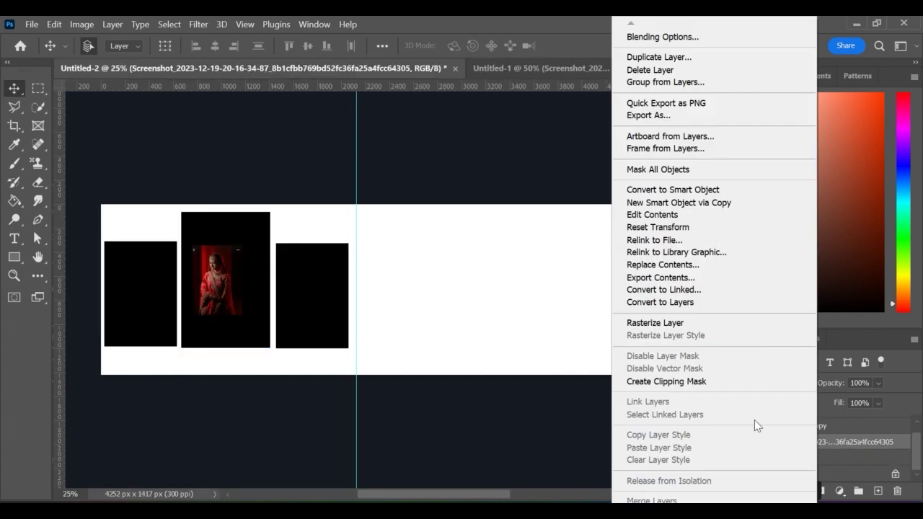
pyautogui.click(677, 388)
pyautogui.hotkey('ctrl', 't')
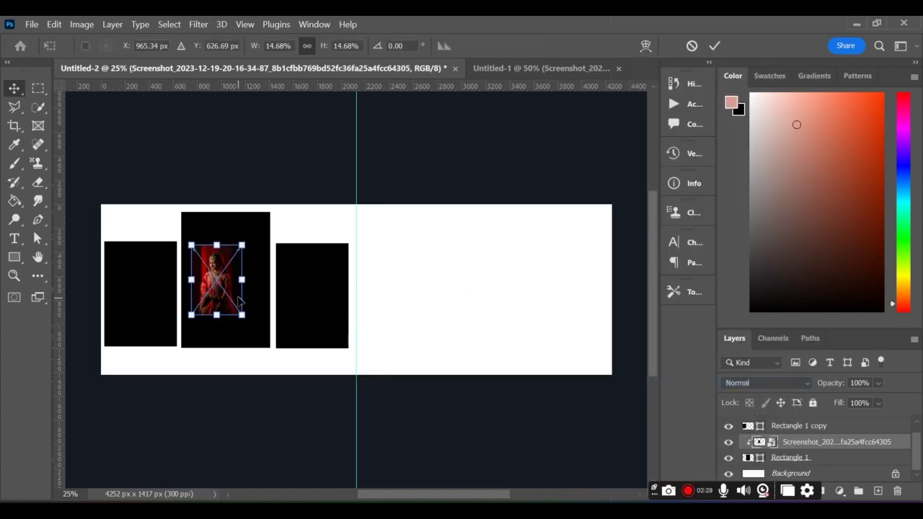
pyautogui.moveTo(239, 277); pyautogui.dragTo(282, 279)
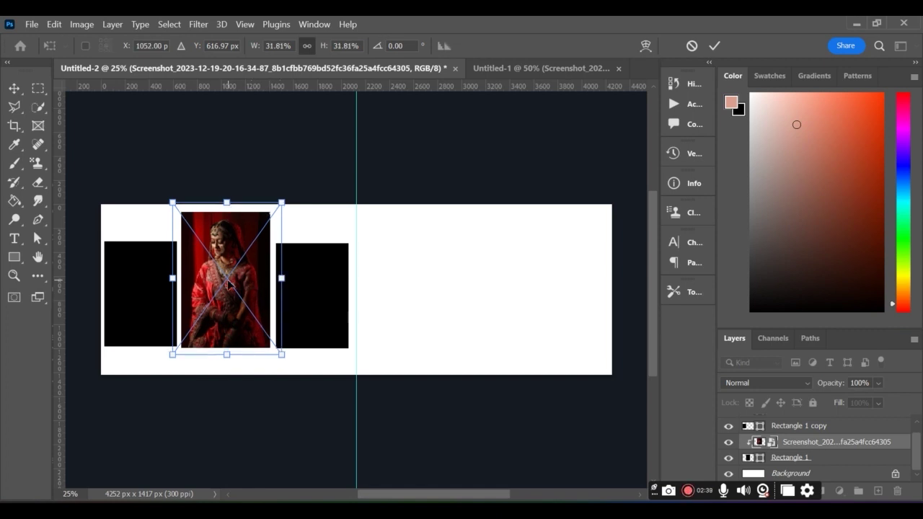
pyautogui.press('Return')
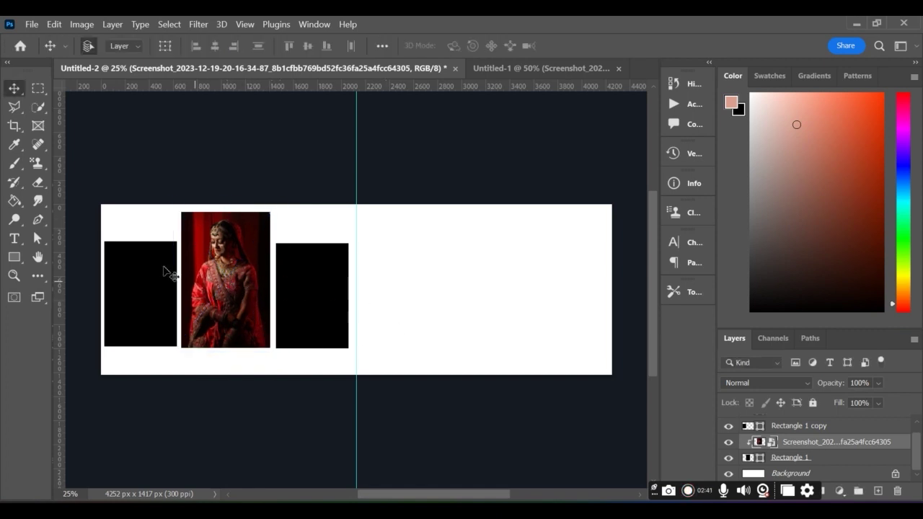
pyautogui.click(527, 68)
pyautogui.moveTo(199, 179); pyautogui.dragTo(181, 144)
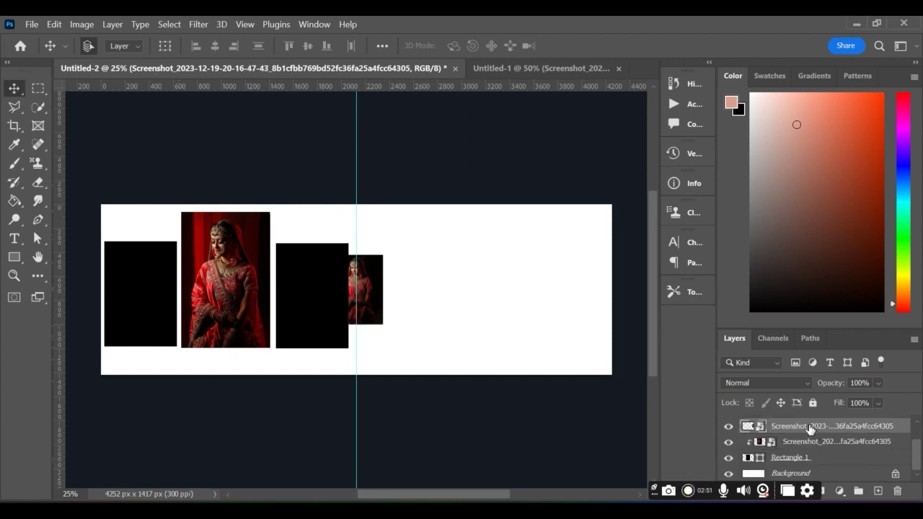
pyautogui.moveTo(810, 430); pyautogui.dragTo(897, 491)
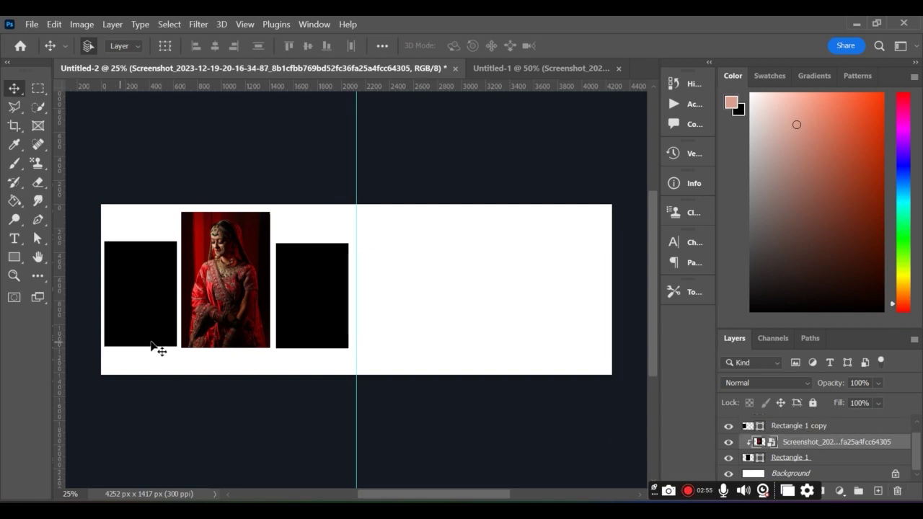
# Step: Copy the first bride photo from Untitled-1 over the small left rectangle, directly above its layer, and scale it to about 25.6%
pyautogui.click(137, 267)
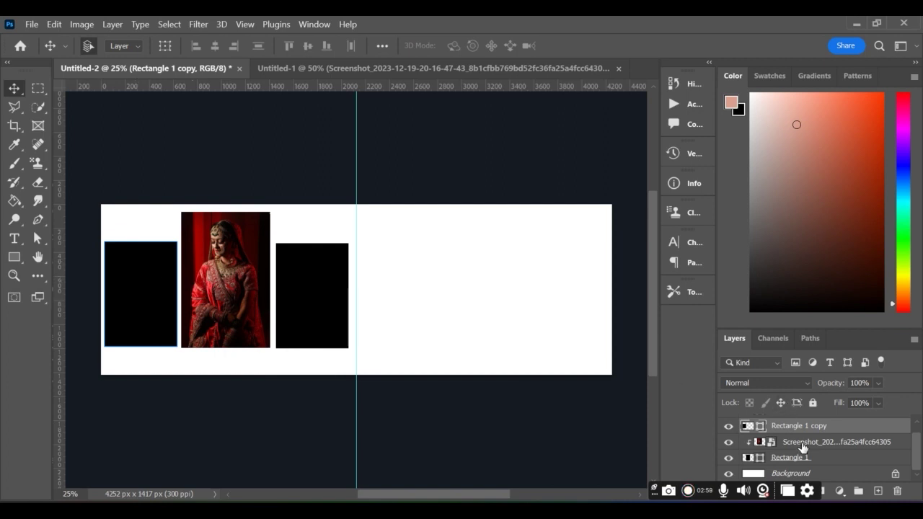
pyautogui.scroll(1, 804, 449)
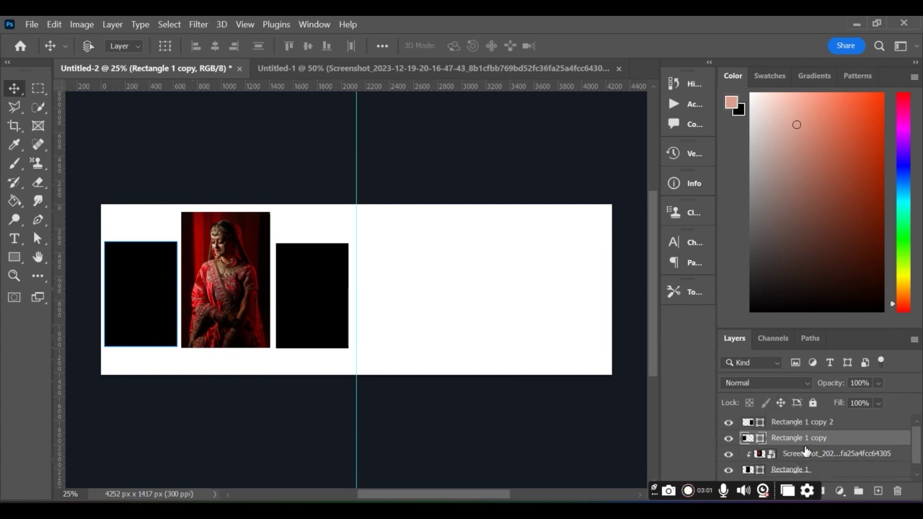
pyautogui.click(375, 67)
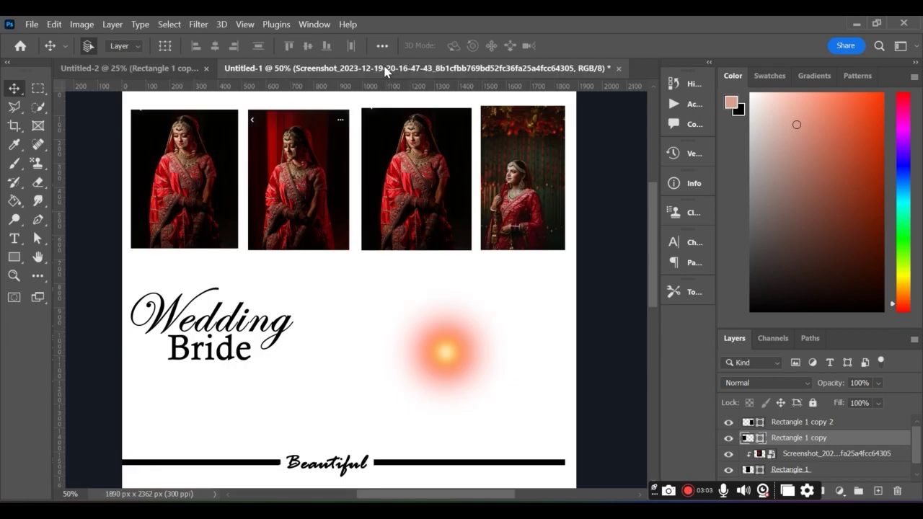
pyautogui.moveTo(179, 156); pyautogui.dragTo(160, 318)
pyautogui.hotkey('ctrl', 't')
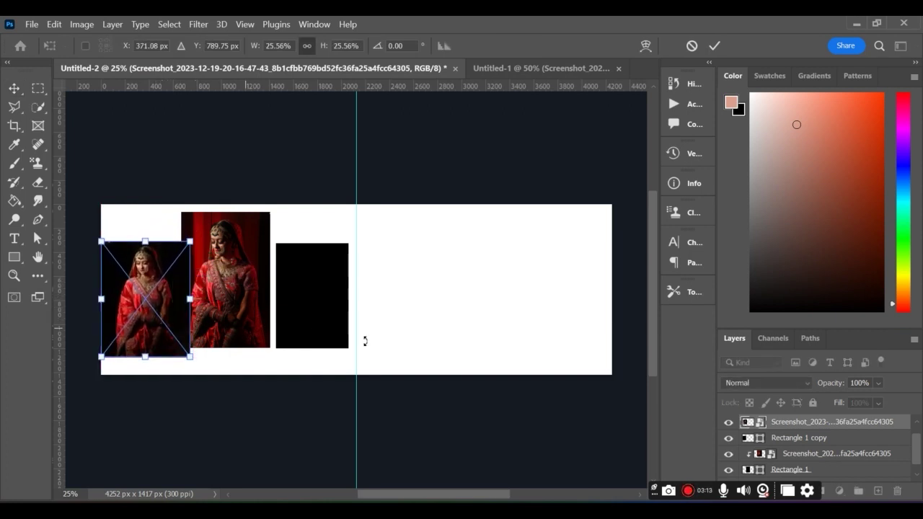
pyautogui.click(814, 423)
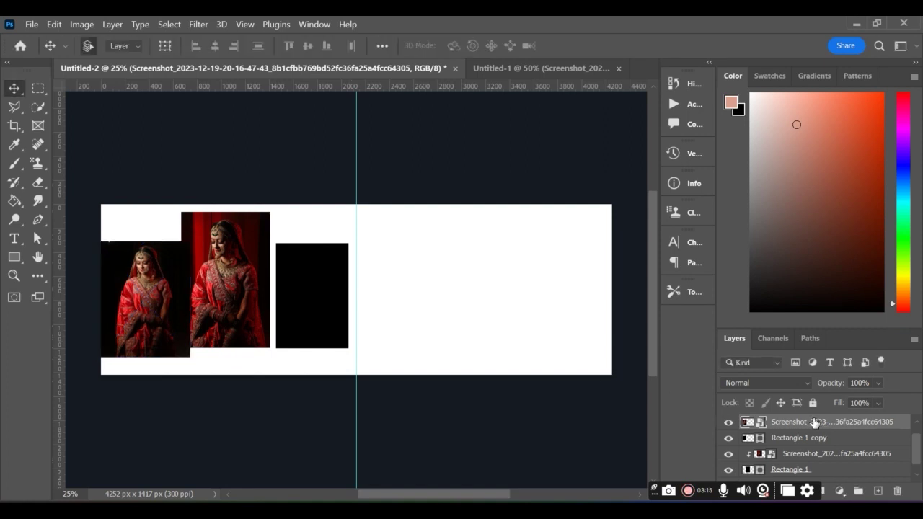
# Step: Clip the bride photo to the small left rectangle and scale it to about 23.1% so it fits the frame
pyautogui.rightClick(813, 423)
pyautogui.click(672, 382)
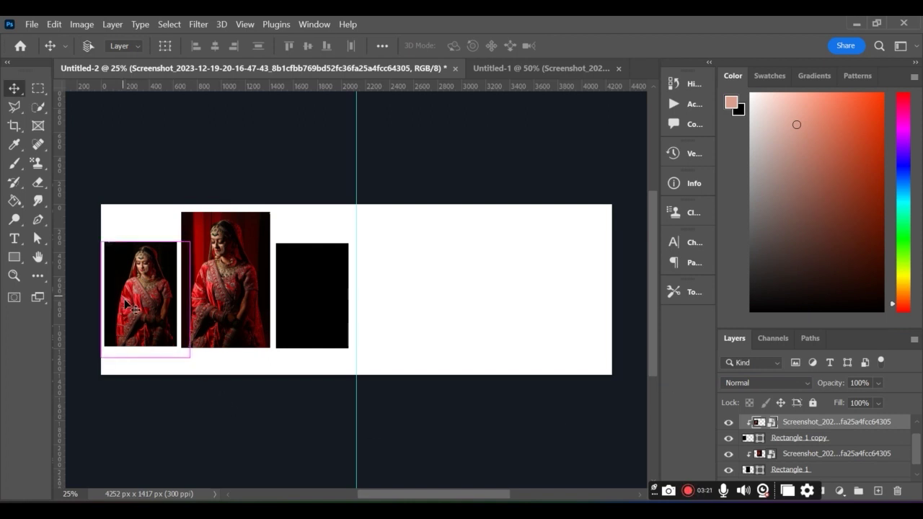
pyautogui.hotkey('ctrl', 'r')
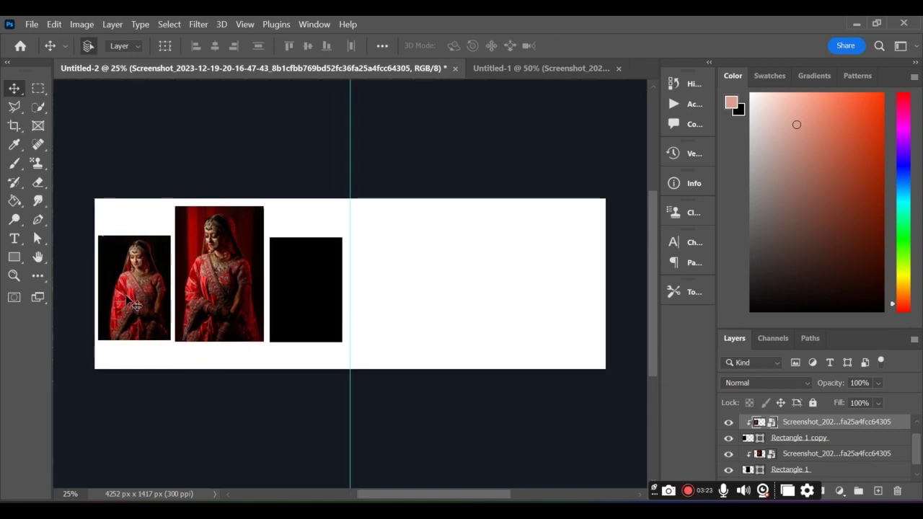
pyautogui.hotkey('ctrl', 't')
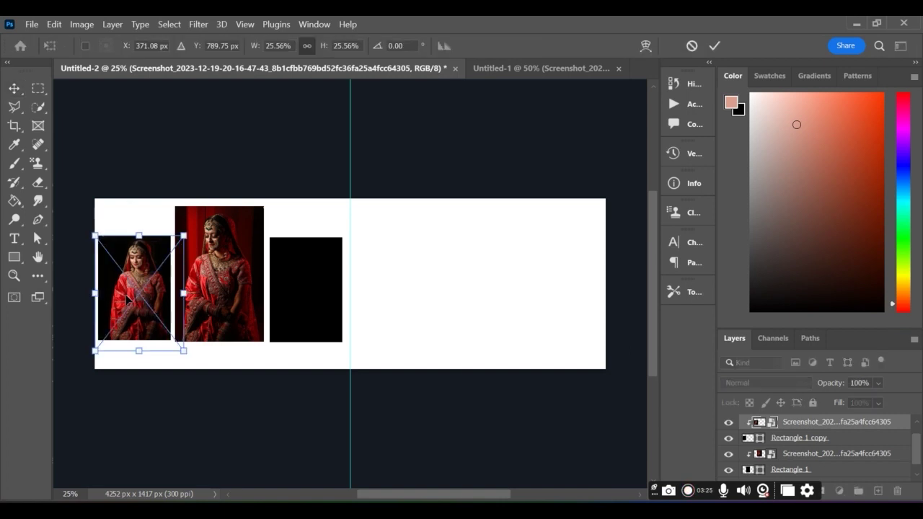
pyautogui.moveTo(183, 292); pyautogui.dragTo(175, 290)
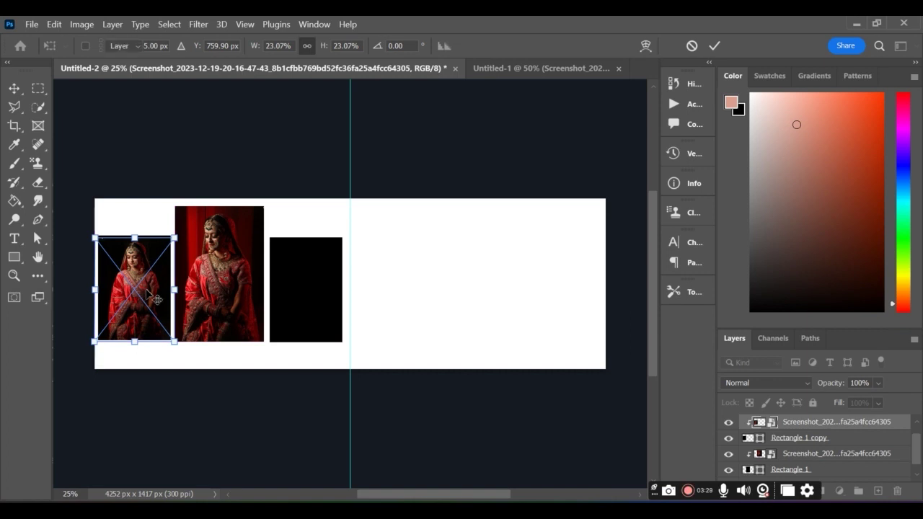
pyautogui.press('Return')
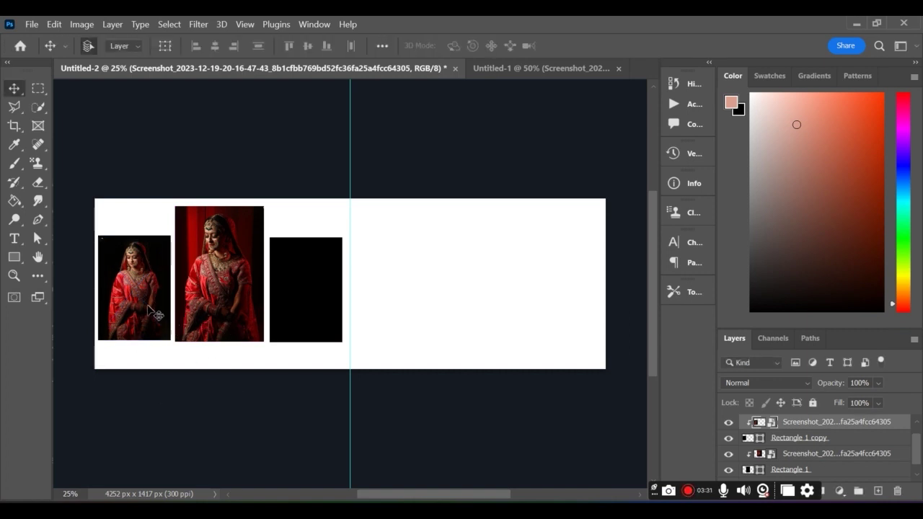
# Step: Copy the third bride photo from Untitled-1 over the small black rectangle beside the centre guide and scale it to about 23.5%
pyautogui.click(825, 440)
pyautogui.hotkey('ctrl', 'j')
pyautogui.click(293, 71)
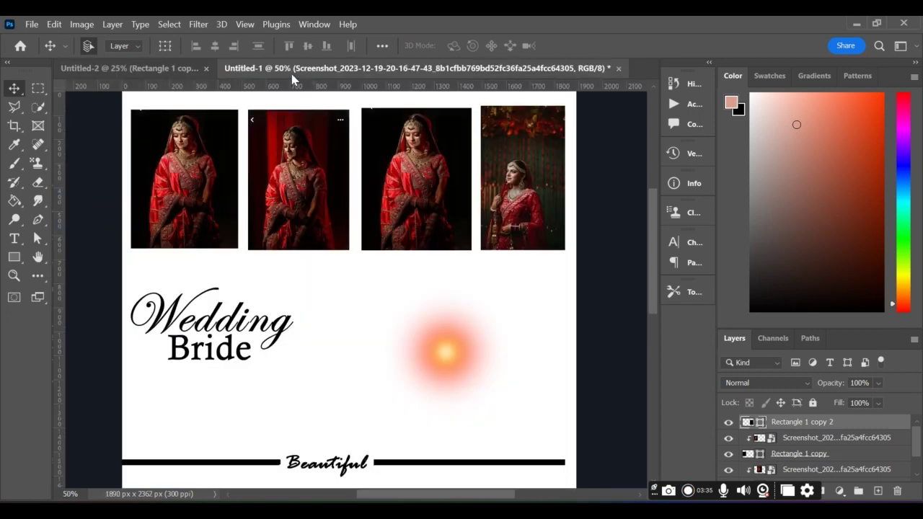
pyautogui.moveTo(401, 167); pyautogui.dragTo(308, 296)
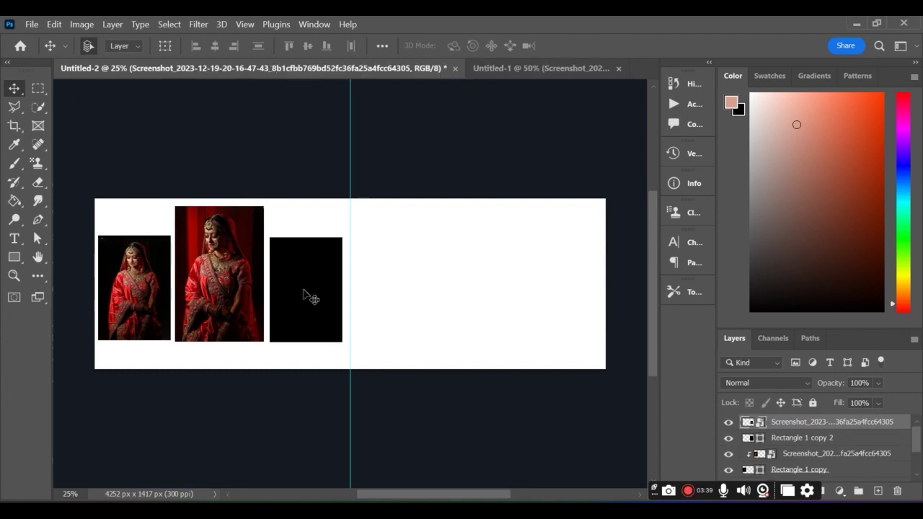
pyautogui.hotkey('ctrl', 't')
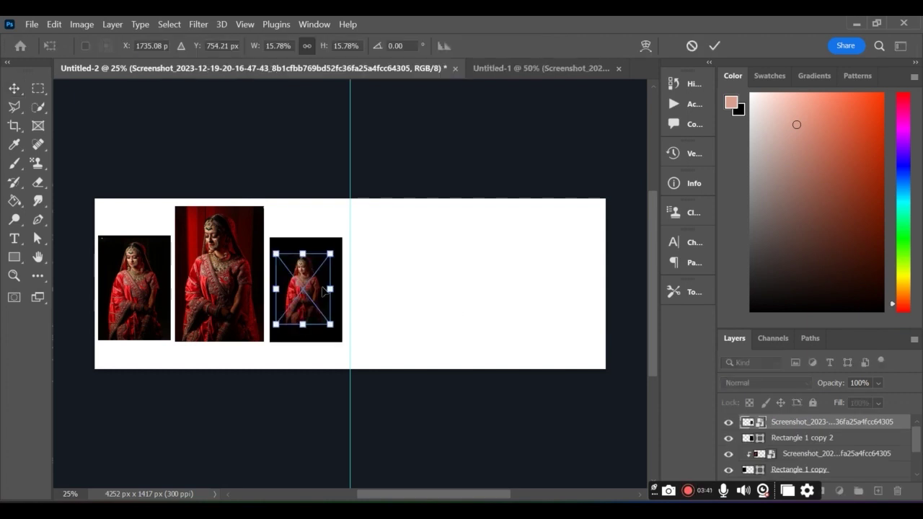
pyautogui.moveTo(341, 289)
pyautogui.mouseDown()
pyautogui.moveTo(357, 289)
pyautogui.moveTo(331, 296)
pyautogui.mouseUp()
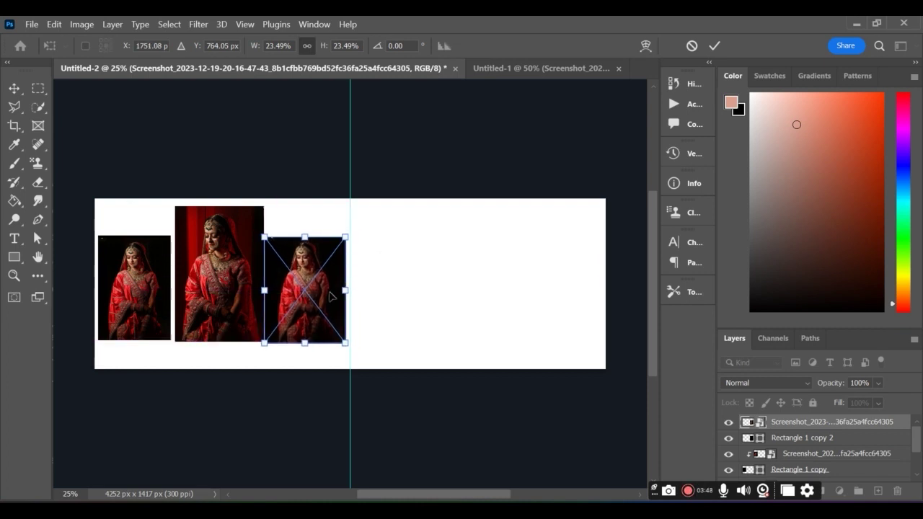
pyautogui.press('Return')
# Step: Clip the third bride photo to the small rectangle beside the centre guide and shift it slightly down and right within the frame
pyautogui.rightClick(857, 423)
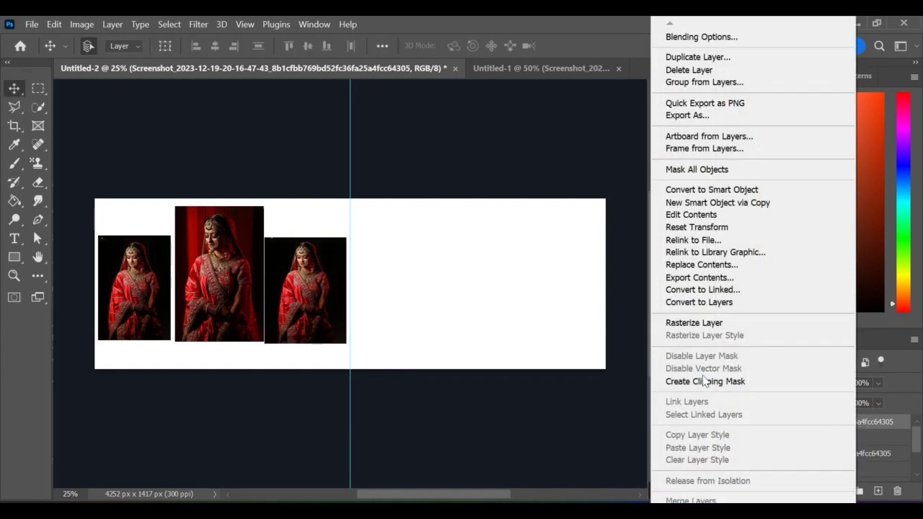
pyautogui.click(704, 381)
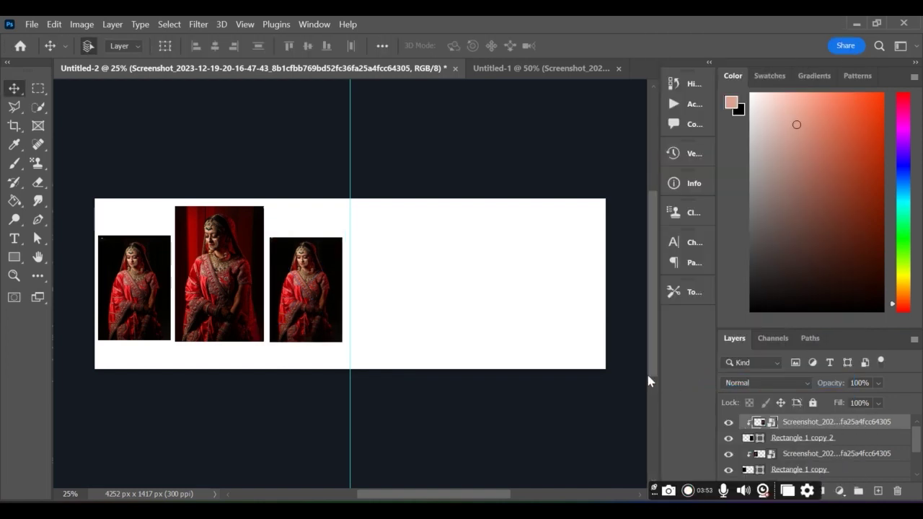
pyautogui.hotkey('ctrl', 't')
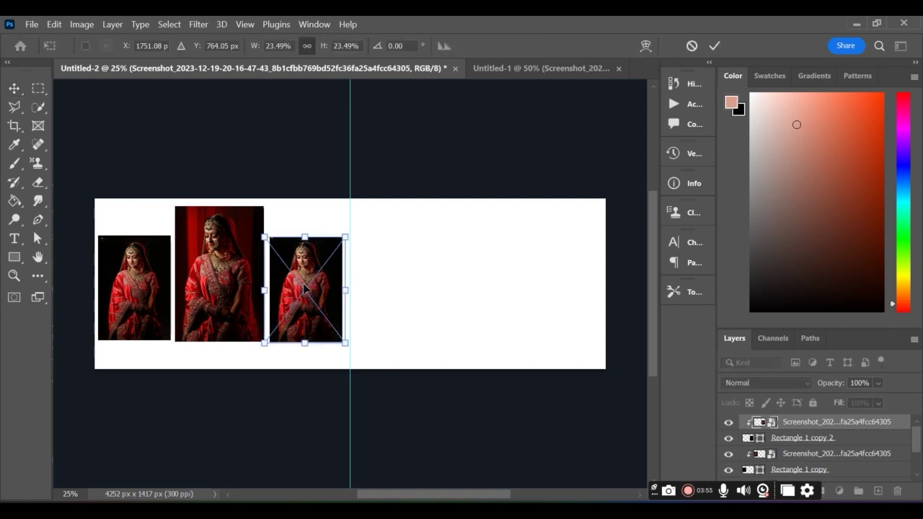
pyautogui.moveTo(305, 289); pyautogui.dragTo(306, 292)
pyautogui.press('Return')
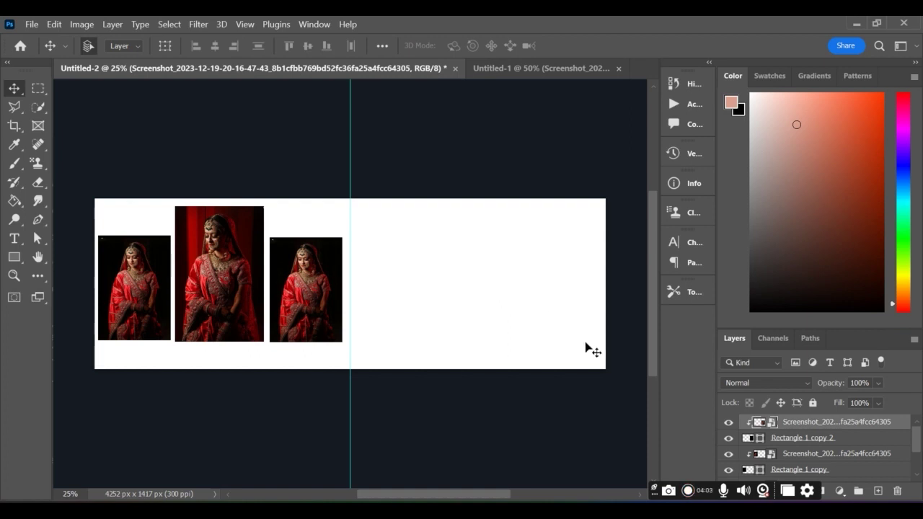
# Step: Move the frame beside the centre guide together with its clipped photo slightly up and left, level with the small left frame
pyautogui.moveTo(325, 227); pyautogui.dragTo(336, 252)
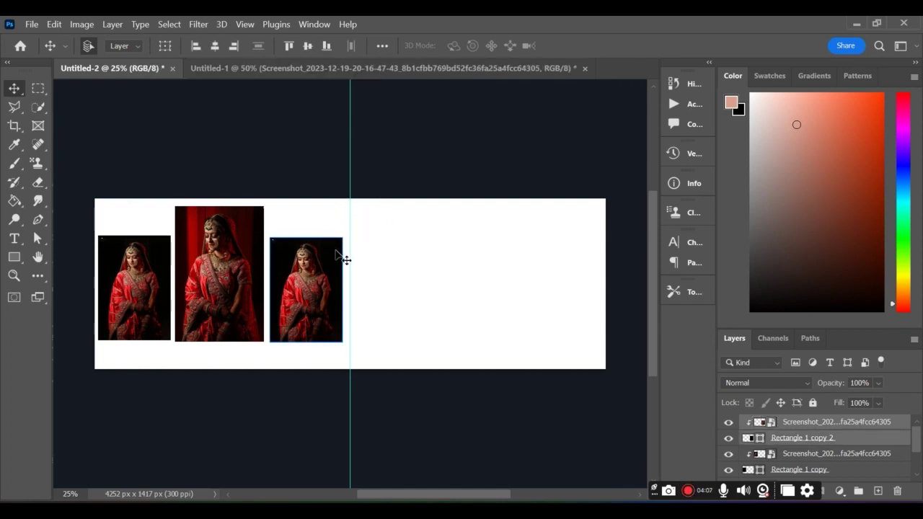
pyautogui.hotkey('ctrl', 't')
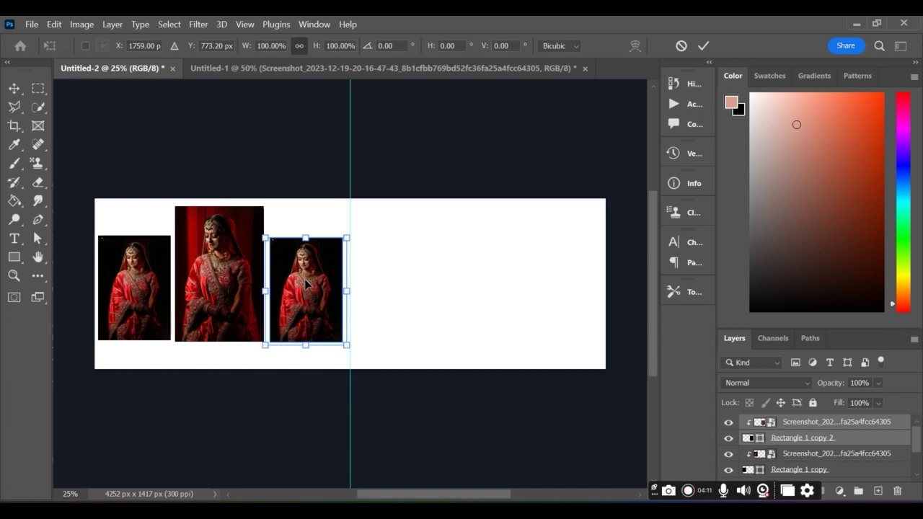
pyautogui.moveTo(305, 280); pyautogui.dragTo(305, 283)
pyautogui.press('Return')
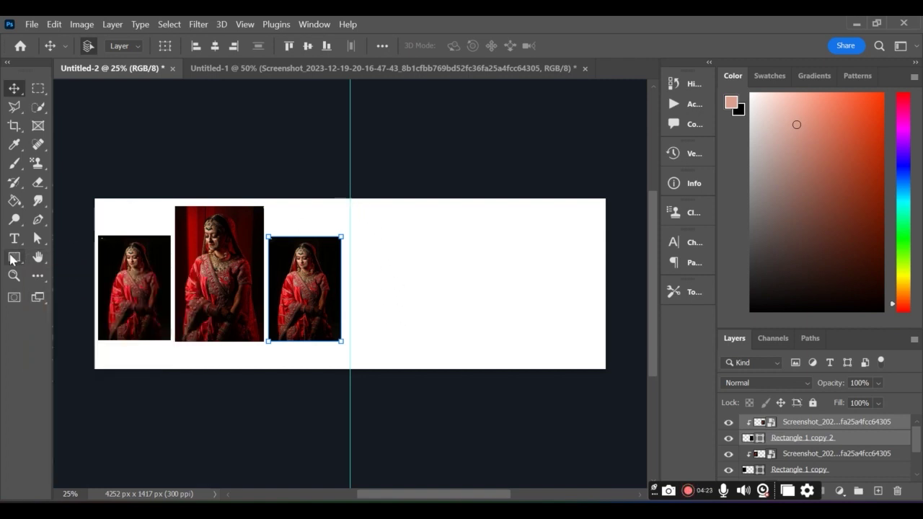
# Step: Draw a black rectangle about 2464 × 1509 px over the spread's right half and shift it slightly left past the centre guide
pyautogui.click(13, 258)
pyautogui.click(12, 258)
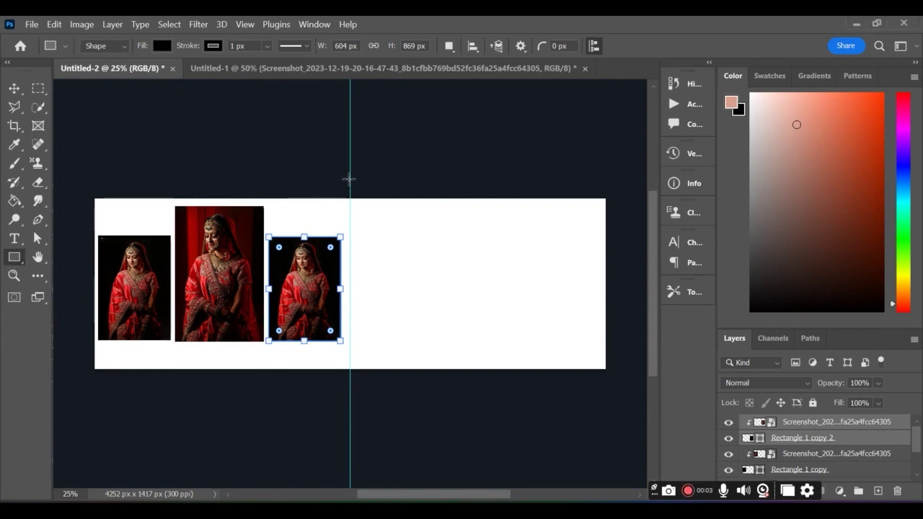
pyautogui.moveTo(351, 197); pyautogui.dragTo(645, 379)
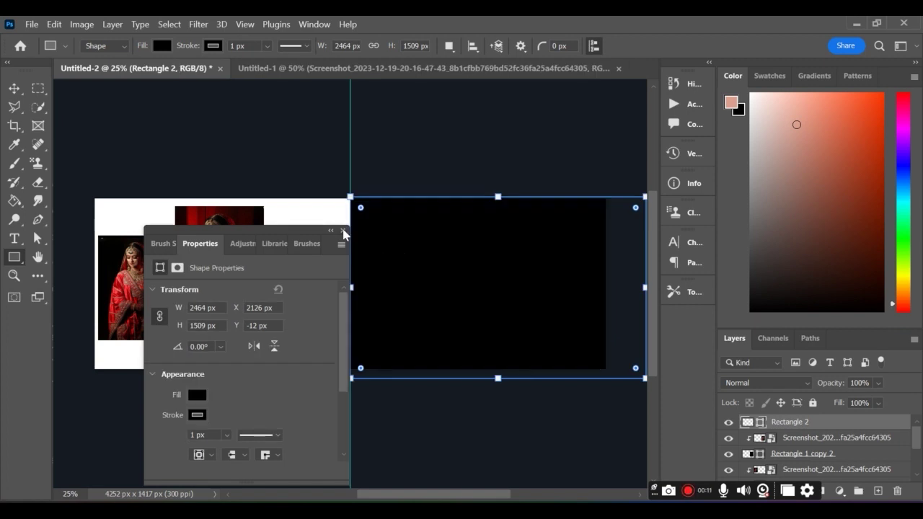
pyautogui.click(342, 231)
pyautogui.hotkey('ctrl', 't')
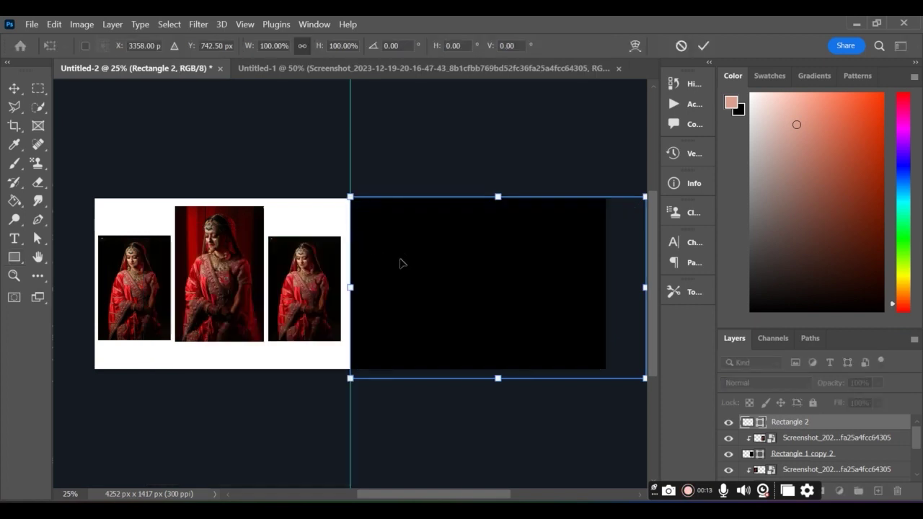
pyautogui.moveTo(401, 263); pyautogui.dragTo(396, 262)
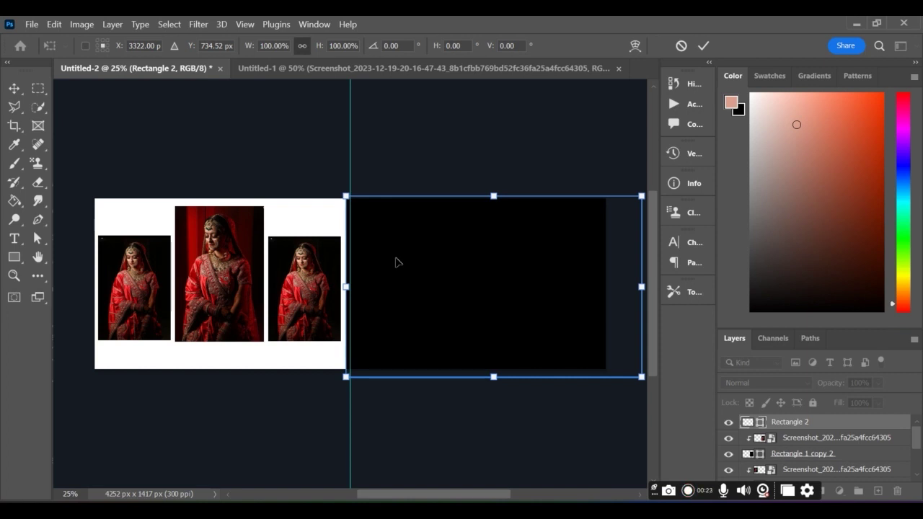
pyautogui.press('u')
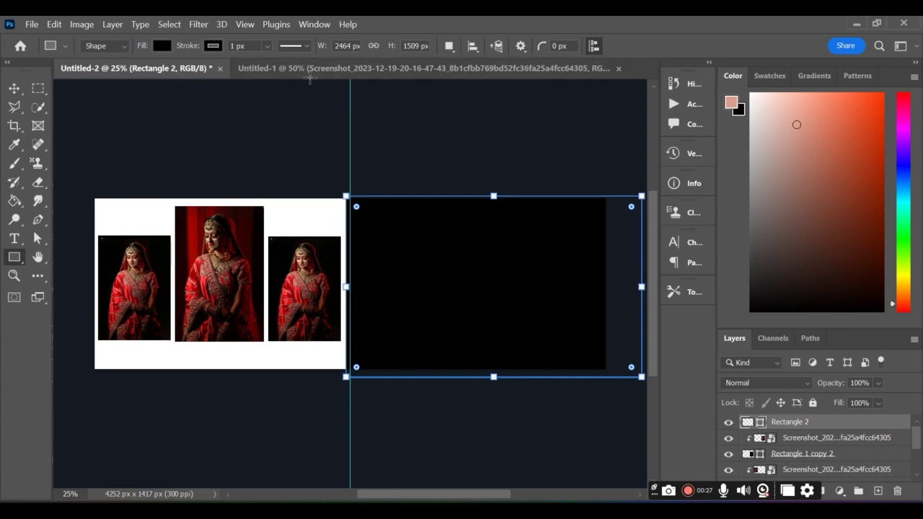
# Step: Copy the fourth bride photo from Untitled-1 onto the large black rectangle and scale it to about 30.8% near the spread's right edge
pyautogui.click(313, 74)
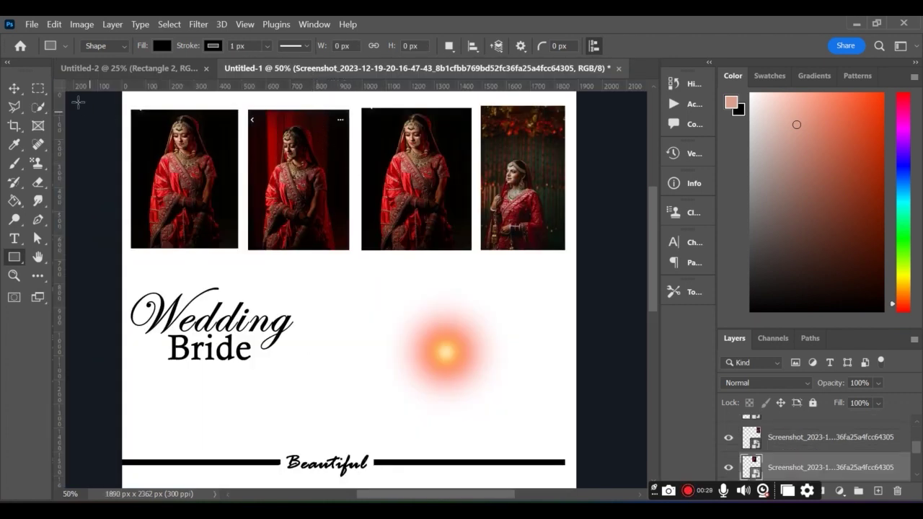
pyautogui.click(15, 90)
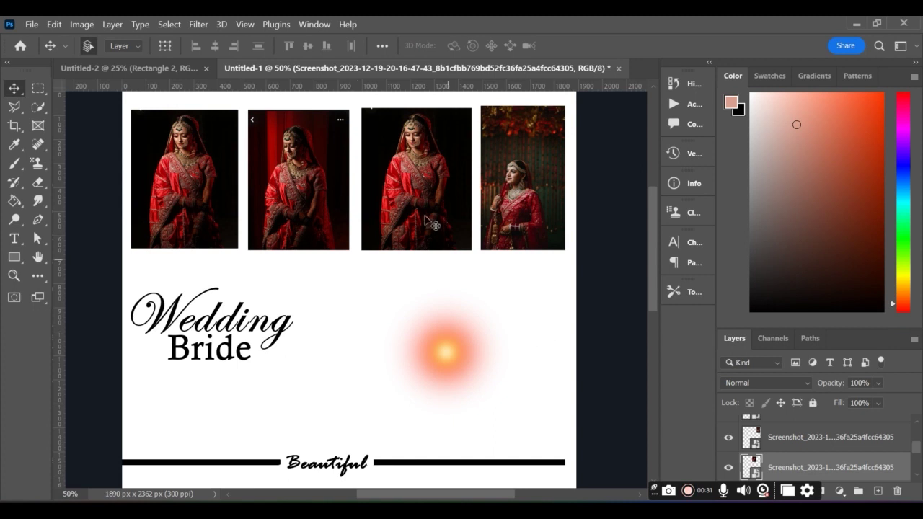
pyautogui.moveTo(540, 175); pyautogui.dragTo(527, 300)
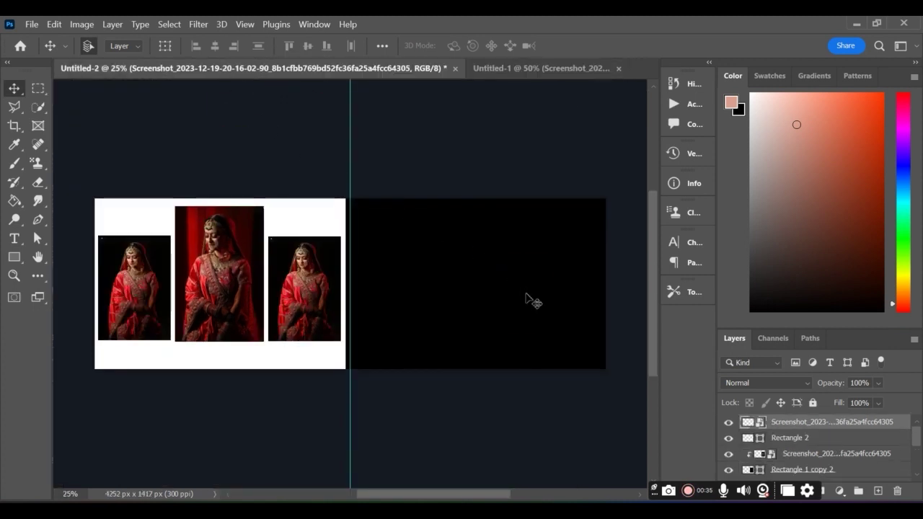
pyautogui.hotkey('ctrl', 't')
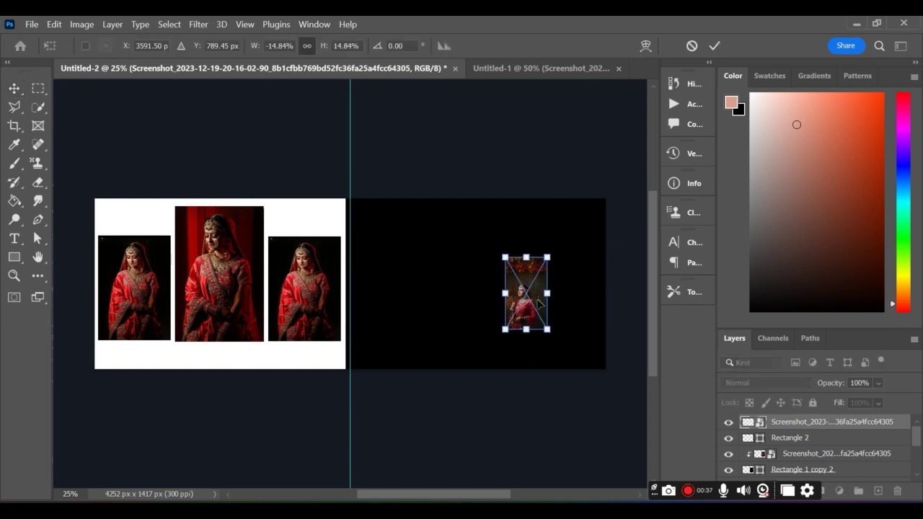
pyautogui.moveTo(525, 331); pyautogui.dragTo(543, 291)
pyautogui.moveTo(540, 333); pyautogui.dragTo(561, 324)
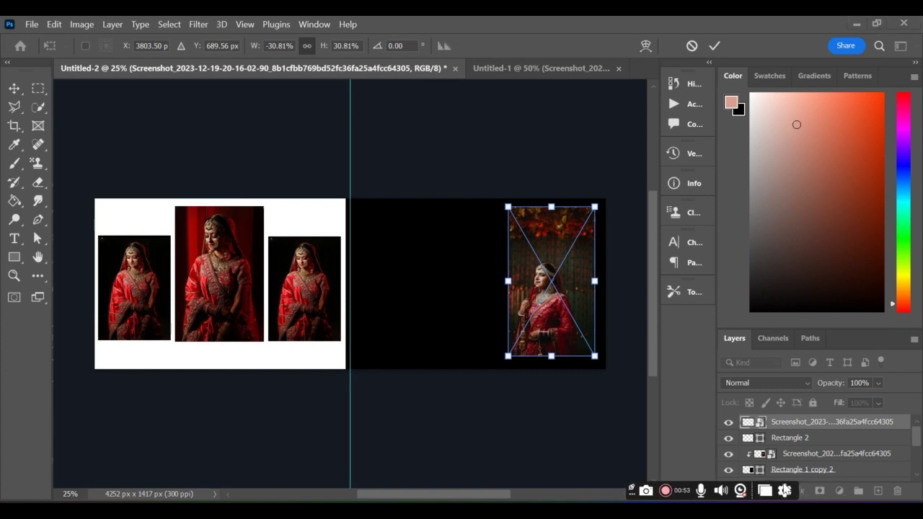
pyautogui.click(833, 427)
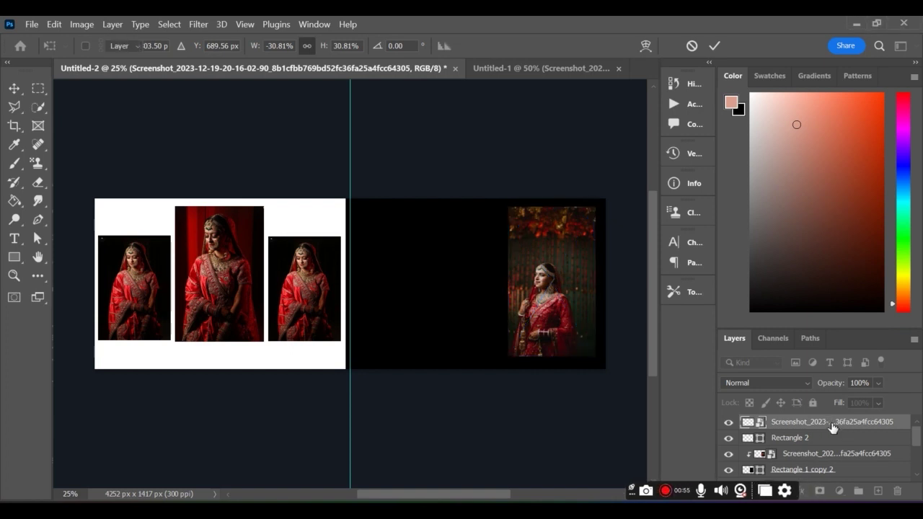
# Step: Add a layer mask to the fourth bride photo and invert it so the photo is hidden on the black page
pyautogui.click(820, 491)
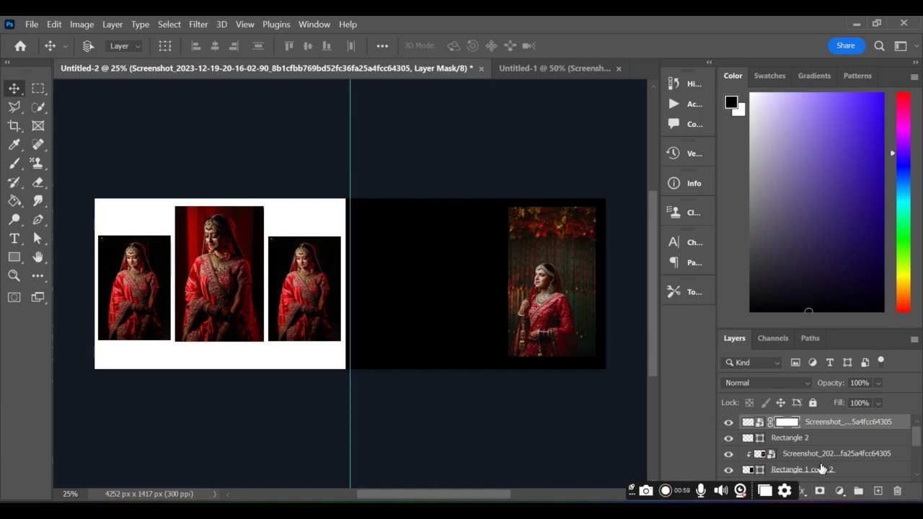
pyautogui.hotkey('ctrl', 'i')
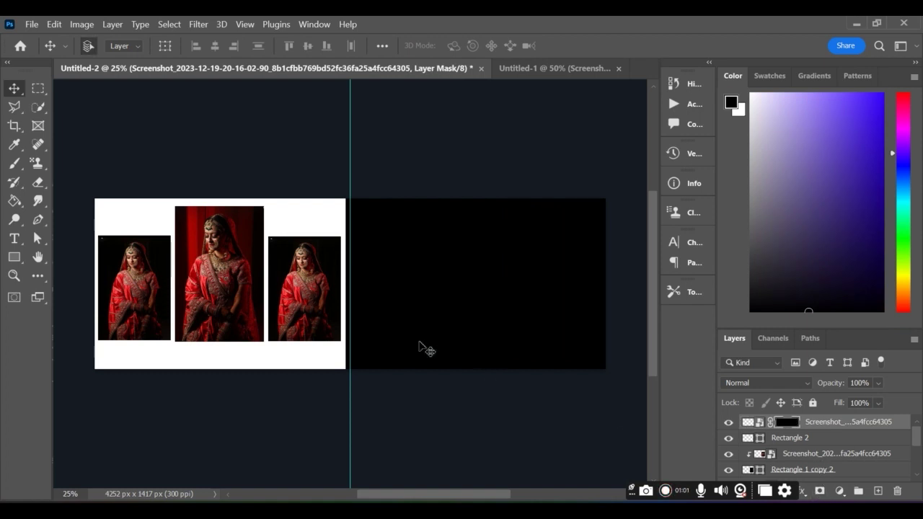
# Step: Configure the Brush tool with a 750 px size and 0% hardness for painting on the mask
pyautogui.click(14, 161)
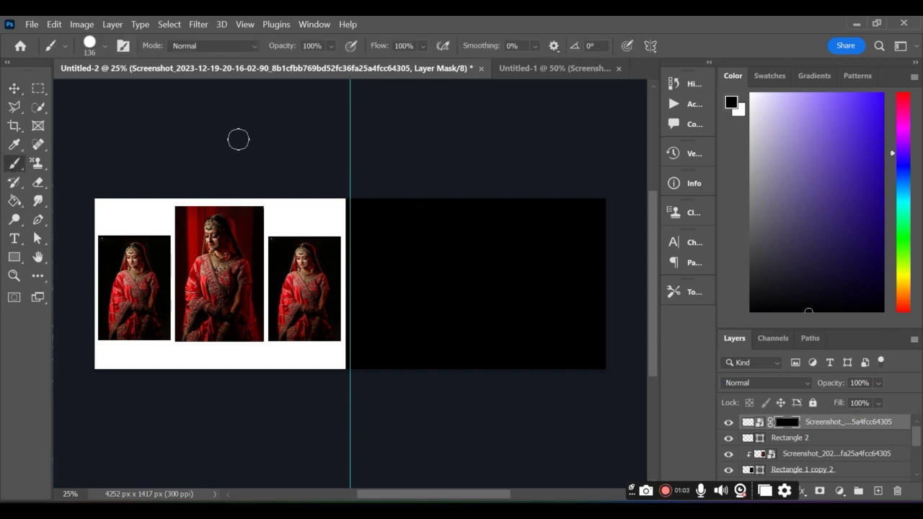
pyautogui.rightClick(261, 137)
pyautogui.click(472, 189)
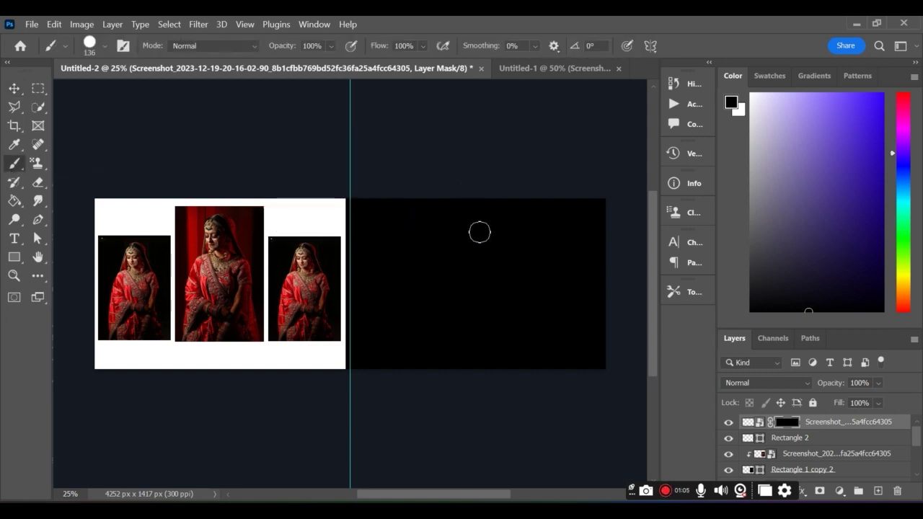
pyautogui.rightClick(480, 232)
pyautogui.moveTo(603, 271); pyautogui.dragTo(622, 271)
pyautogui.doubleClick(607, 253)
pyautogui.press('BackSpace')
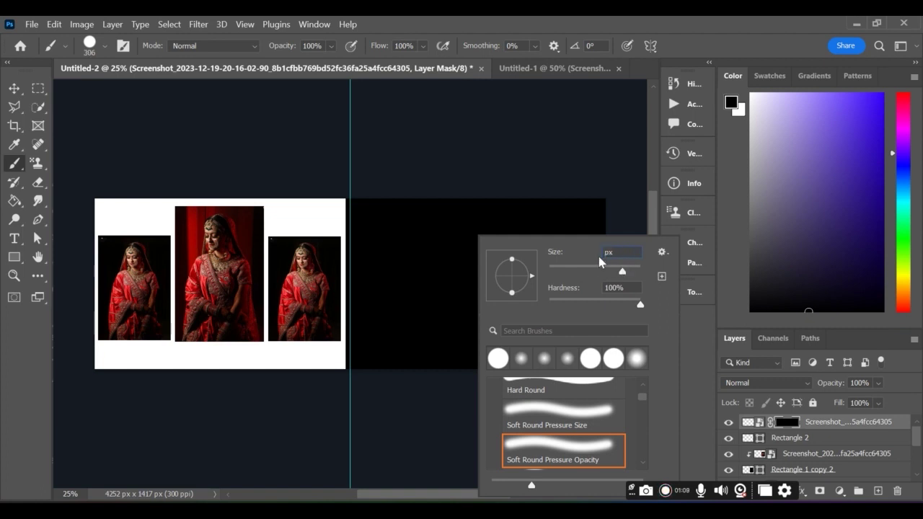
pyautogui.write('750')
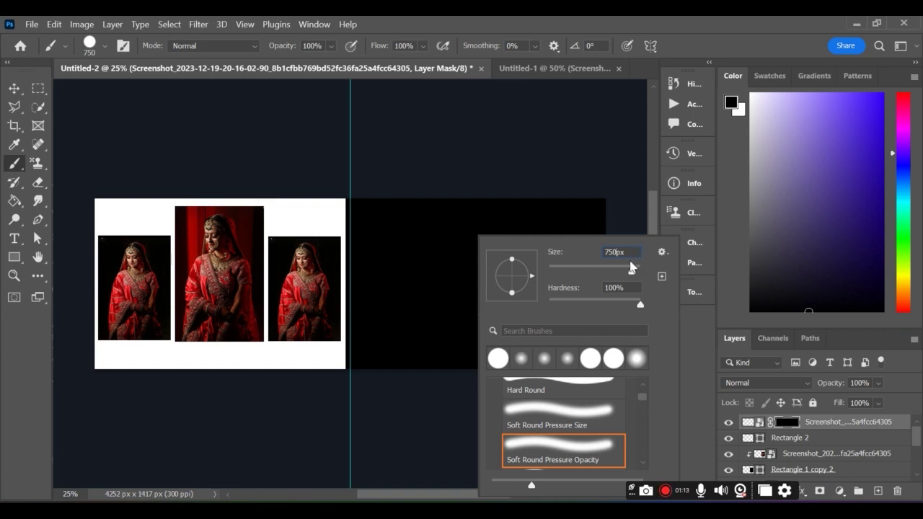
pyautogui.press('Return')
pyautogui.moveTo(638, 301); pyautogui.dragTo(521, 303)
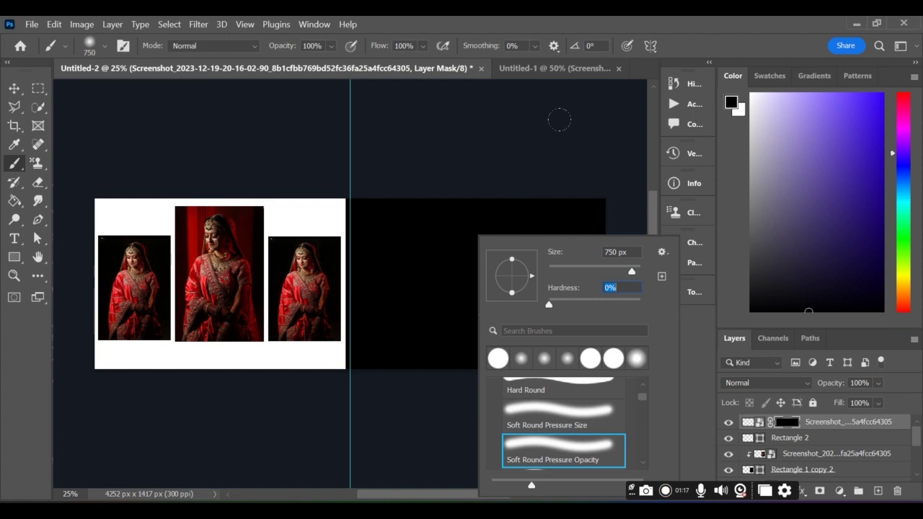
pyautogui.click(559, 120)
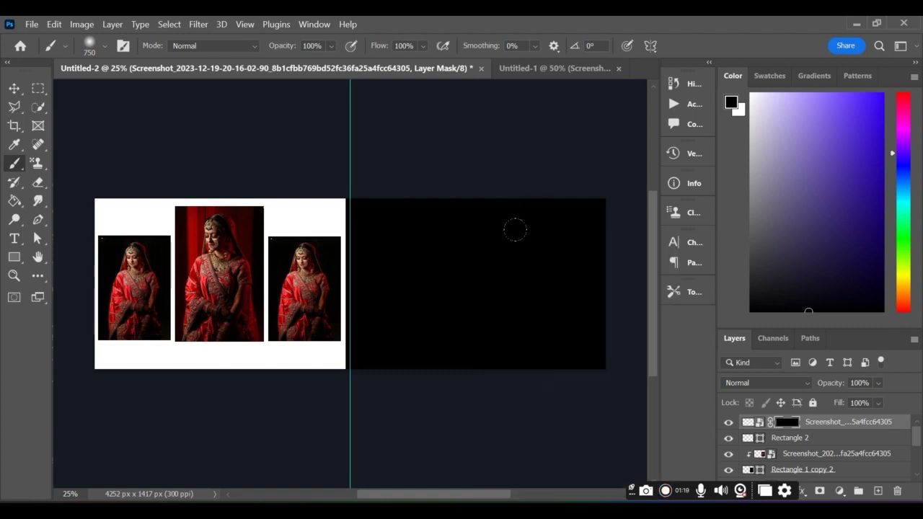
# Step: Paint white with the soft brush on the fourth photo's mask to reveal the bride with softly faded edges
pyautogui.click(751, 94)
pyautogui.click(508, 235)
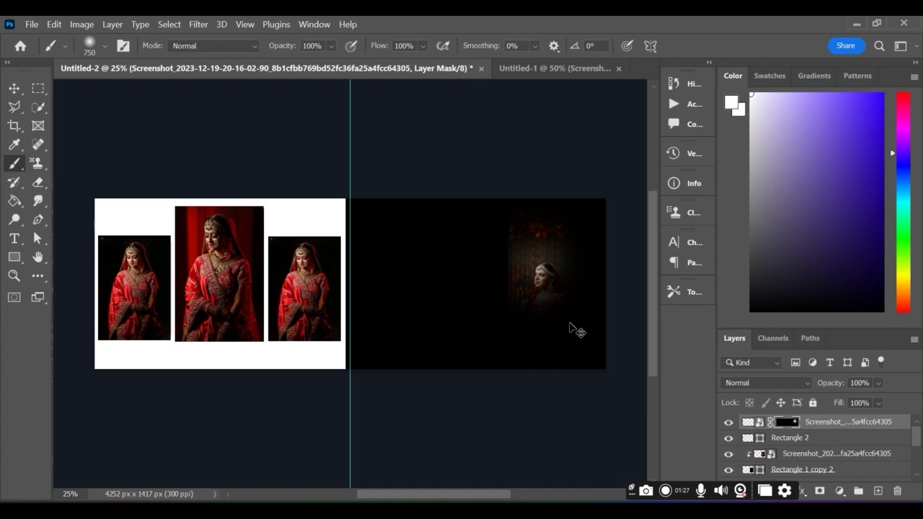
pyautogui.moveTo(570, 325); pyautogui.dragTo(546, 297)
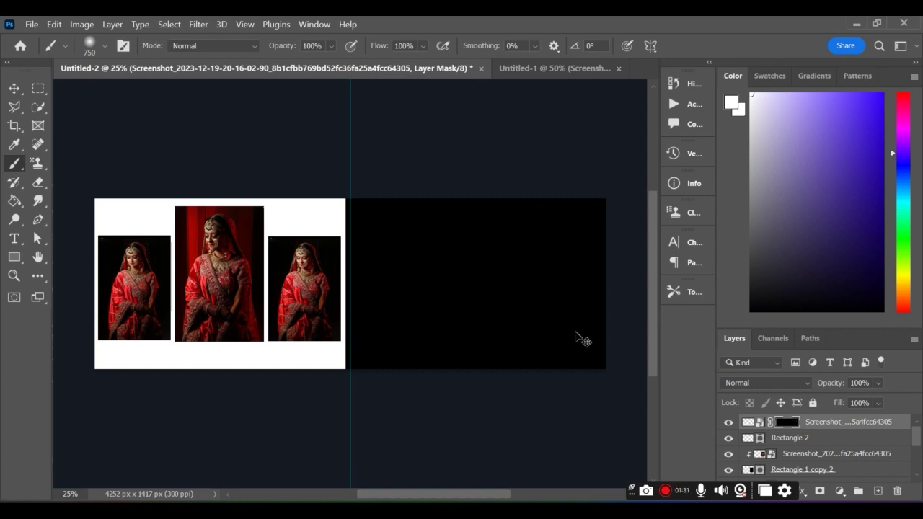
pyautogui.hotkey('ctrl', '+')
pyautogui.hotkey('ctrl', '+')
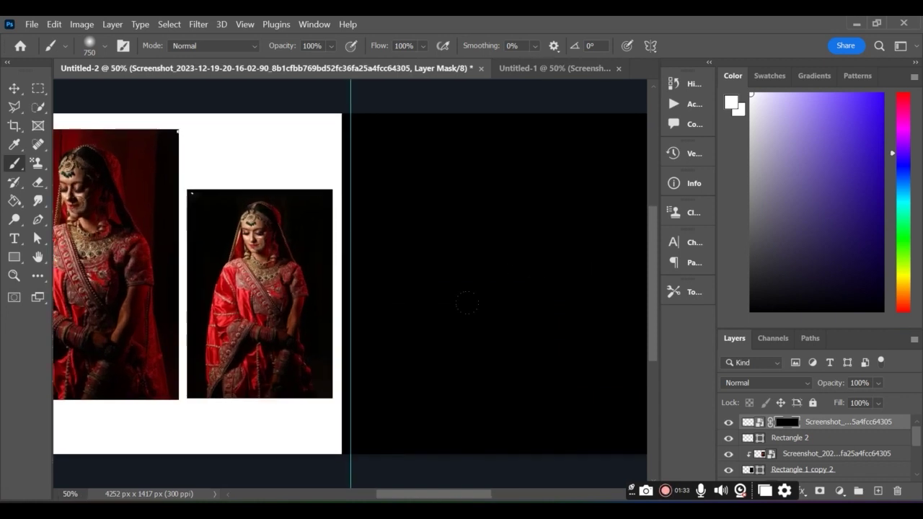
pyautogui.moveTo(443, 499); pyautogui.dragTo(491, 501)
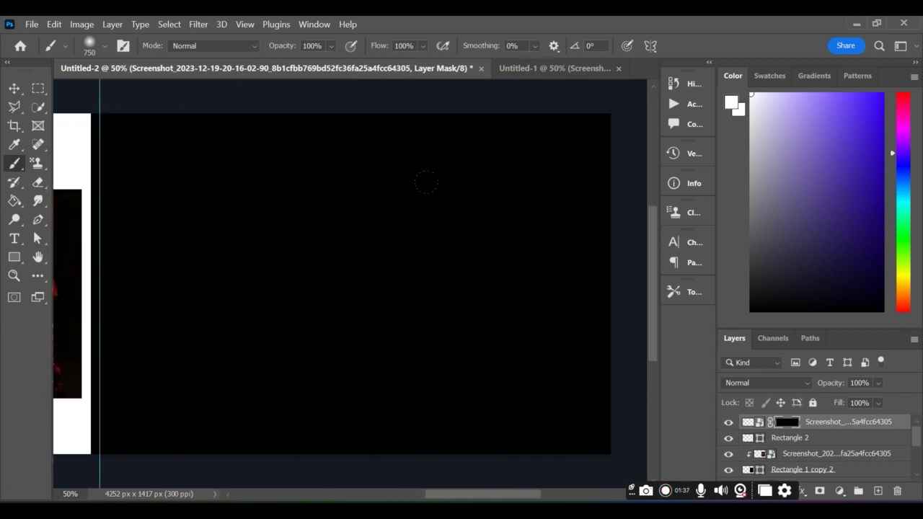
pyautogui.click(432, 201)
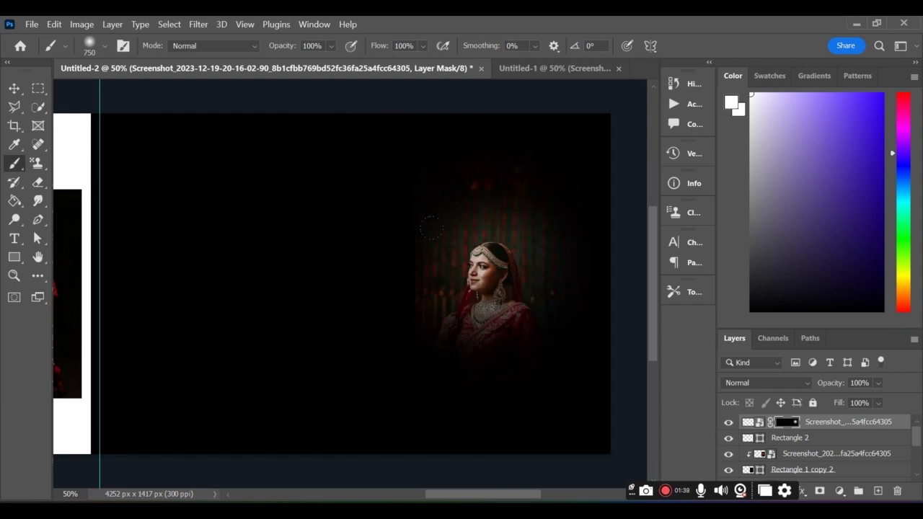
pyautogui.click(431, 229)
# Step: Try painting black over the revealed bride on the mask, switch back to white and undo the hiding strokes
pyautogui.moveTo(840, 238); pyautogui.dragTo(844, 298)
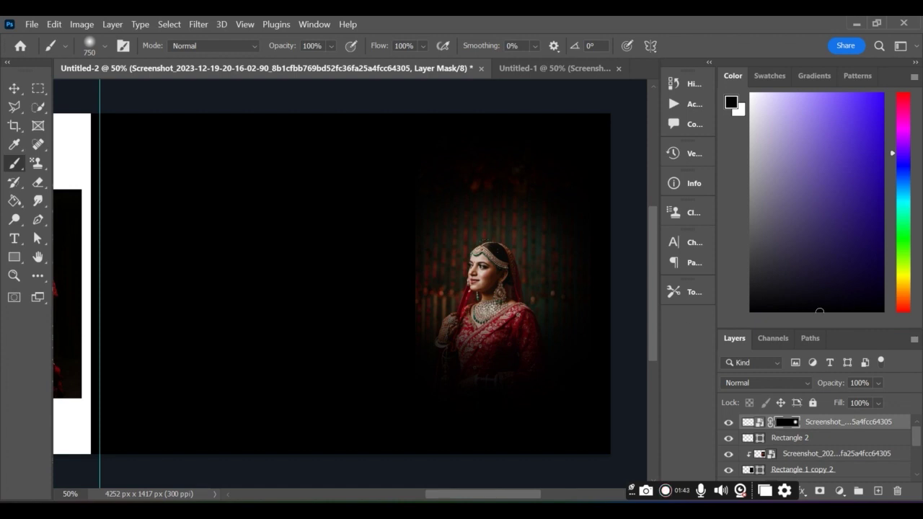
pyautogui.moveTo(422, 160)
pyautogui.mouseDown()
pyautogui.moveTo(419, 235)
pyautogui.moveTo(381, 252)
pyautogui.mouseUp()
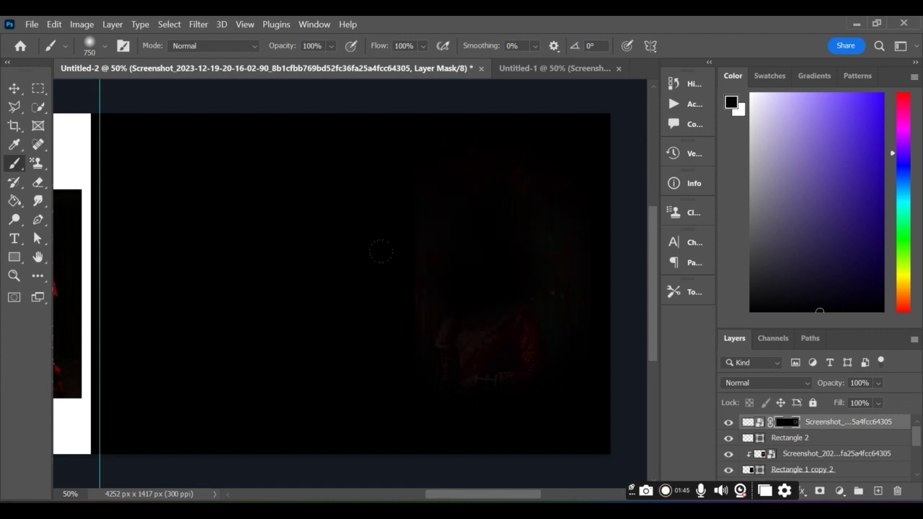
pyautogui.press('x')
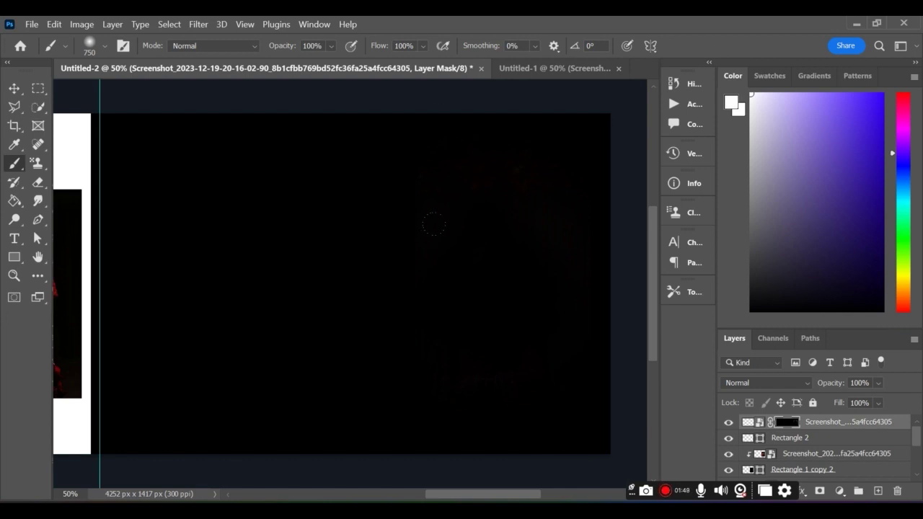
pyautogui.hotkey('ctrl', 'z')
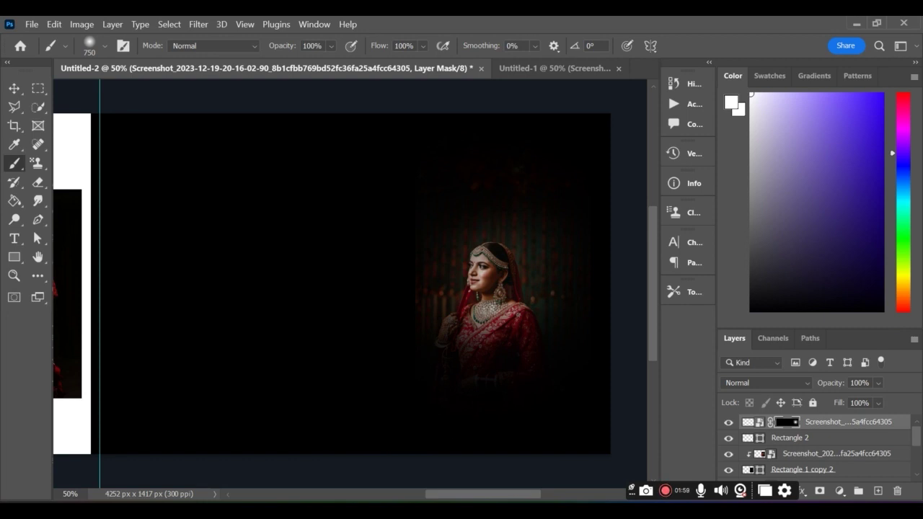
# Step: Place the 2-2-light-free-download-png_400x400 image on the black page, scale it to 69.96% and move it to the upper area near the centre guide
pyautogui.click(572, 509)
pyautogui.moveTo(626, 334); pyautogui.dragTo(263, 244)
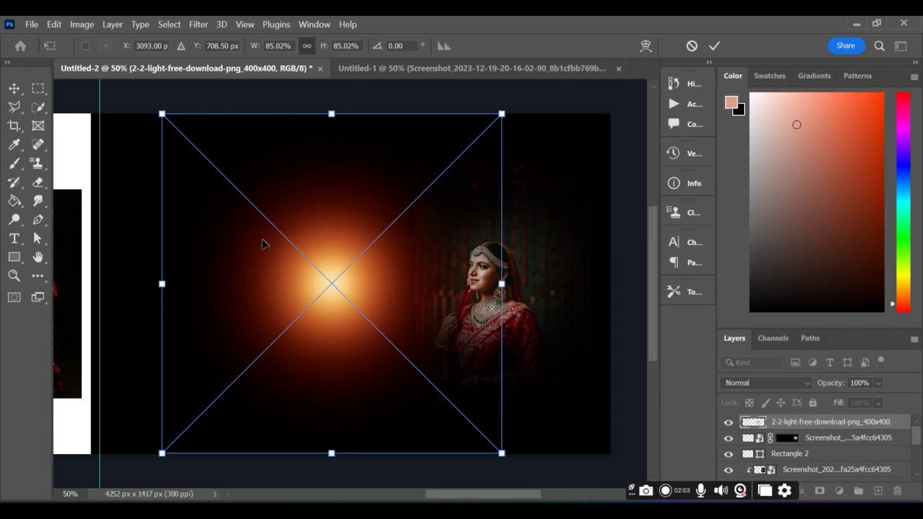
pyautogui.moveTo(295, 287); pyautogui.dragTo(205, 220)
pyautogui.moveTo(386, 379); pyautogui.dragTo(324, 317)
pyautogui.moveTo(243, 252); pyautogui.dragTo(261, 266)
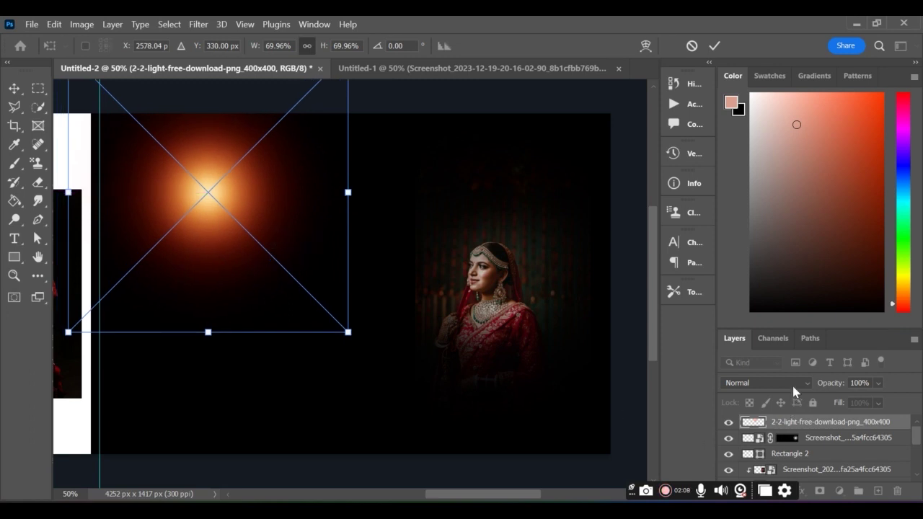
# Step: Commit the placed light image and set its blend mode to Luminosity, keeping it as a smart object
pyautogui.click(794, 387)
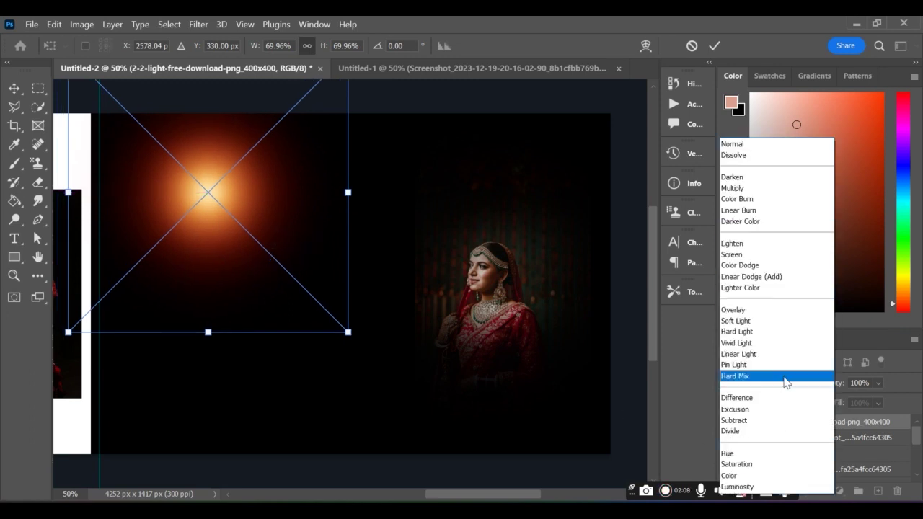
pyautogui.click(759, 326)
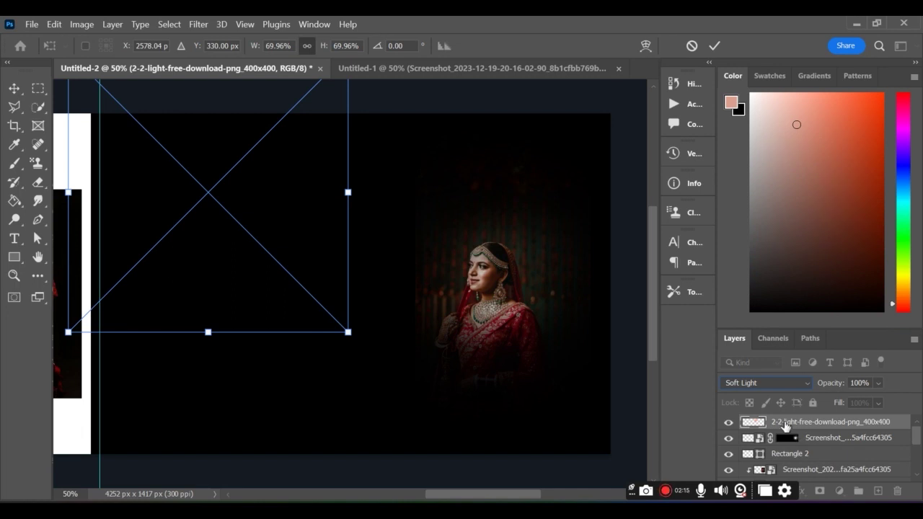
pyautogui.press('Return')
pyautogui.press('b')
pyautogui.click(785, 382)
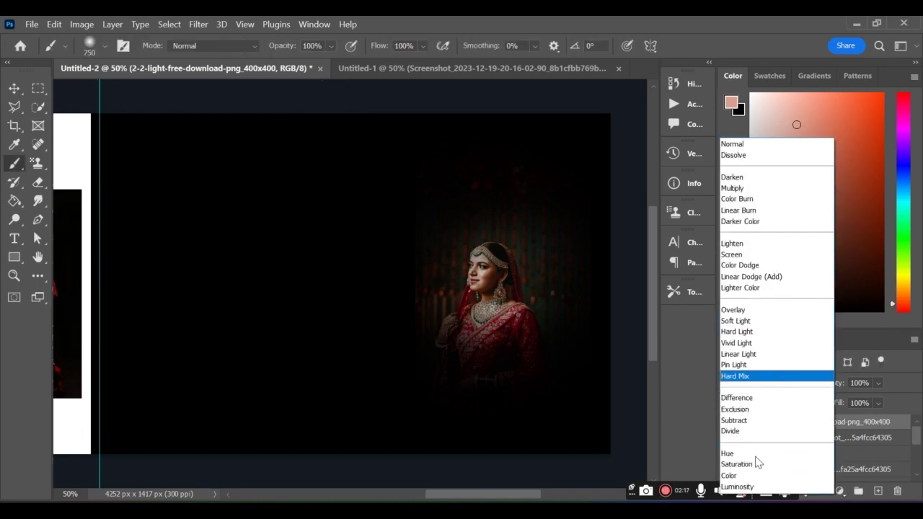
pyautogui.click(739, 487)
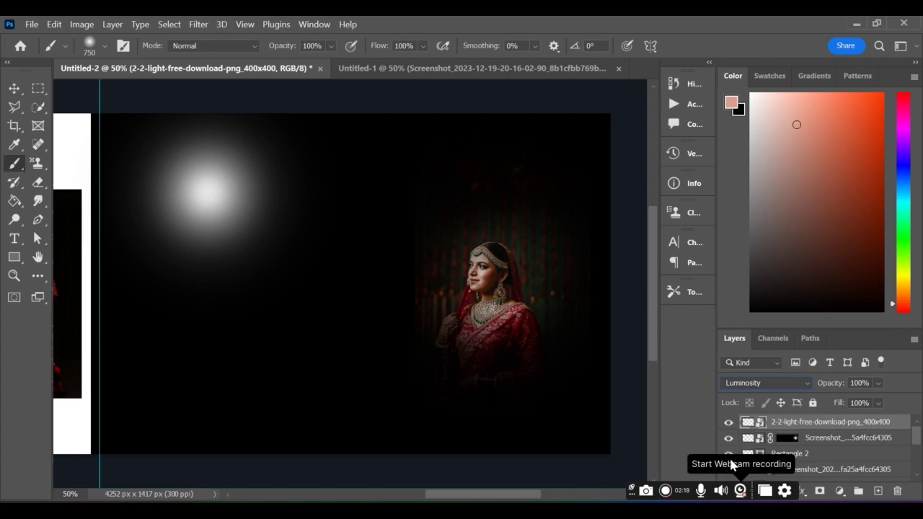
pyautogui.click(200, 197)
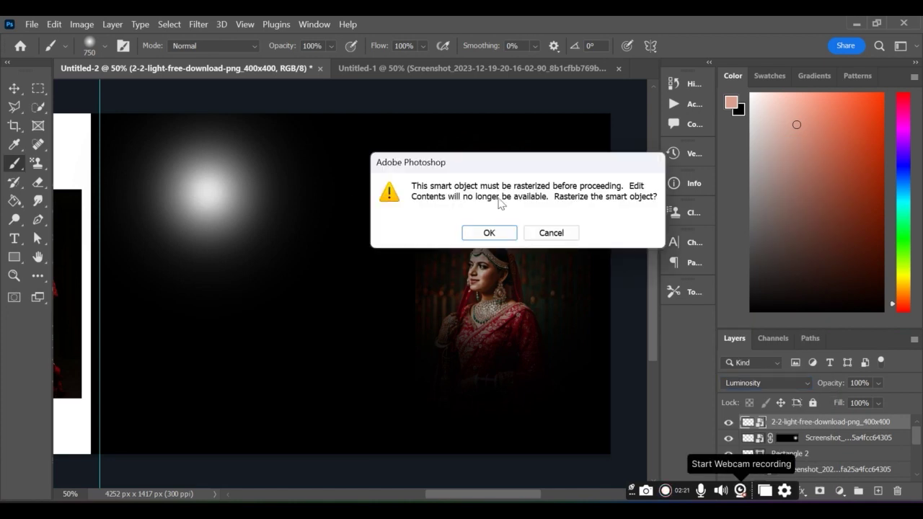
pyautogui.click(538, 232)
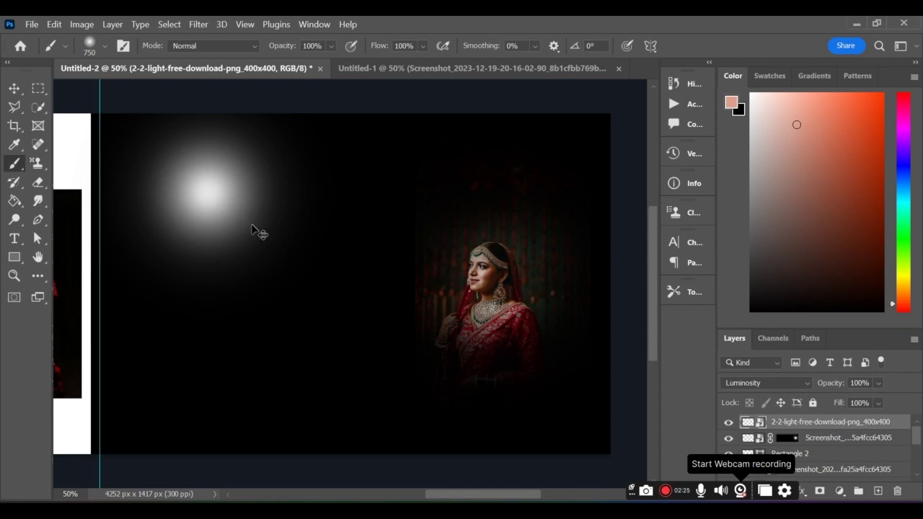
# Step: Move the light glow with Free Transform to the upper outer corner of the black page, beside the bride
pyautogui.hotkey('ctrl', 't')
pyautogui.moveTo(252, 226); pyautogui.dragTo(213, 81)
pyautogui.moveTo(198, 210); pyautogui.dragTo(219, 420)
pyautogui.moveTo(235, 310); pyautogui.dragTo(652, 198)
pyautogui.press('Return')
pyautogui.press('b')
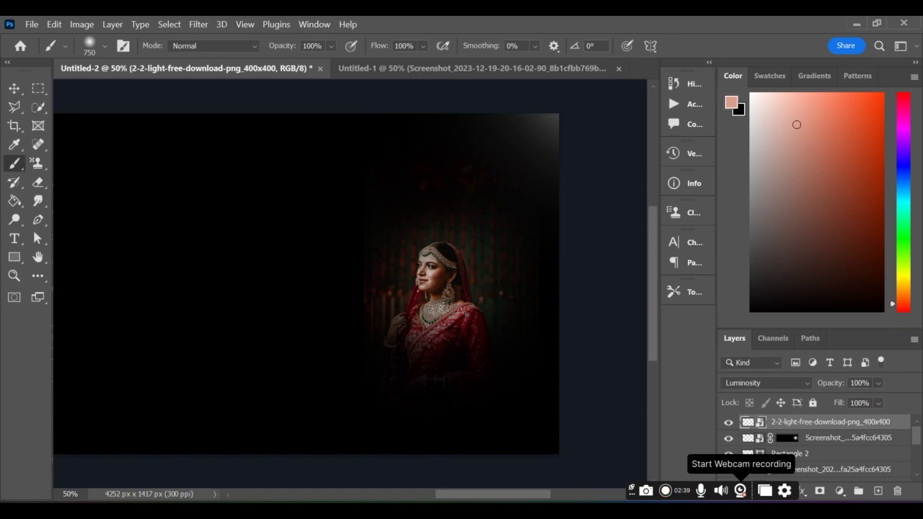
# Step: Try copying the orange light glow from Untitled-1 onto the black page near the centre guide, and delete the copy
pyautogui.moveTo(467, 498); pyautogui.dragTo(421, 497)
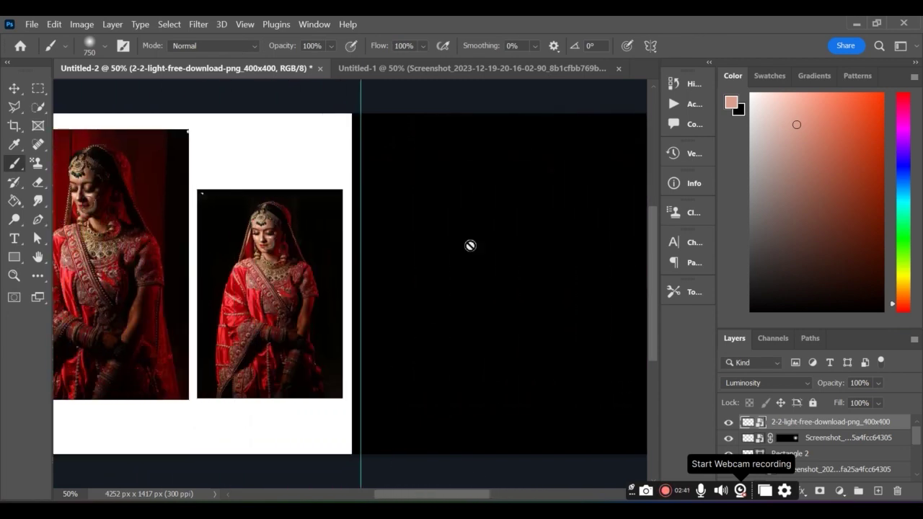
pyautogui.click(520, 70)
pyautogui.press('v')
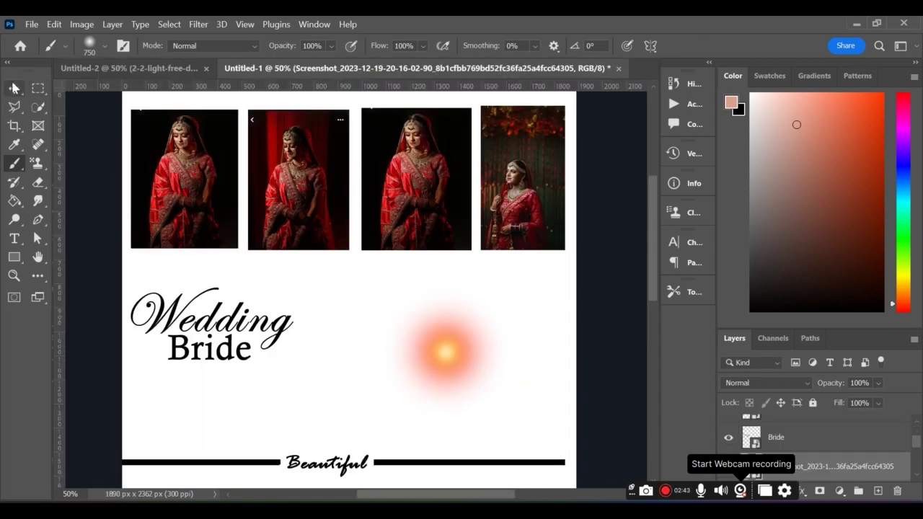
pyautogui.moveTo(435, 368); pyautogui.dragTo(433, 206)
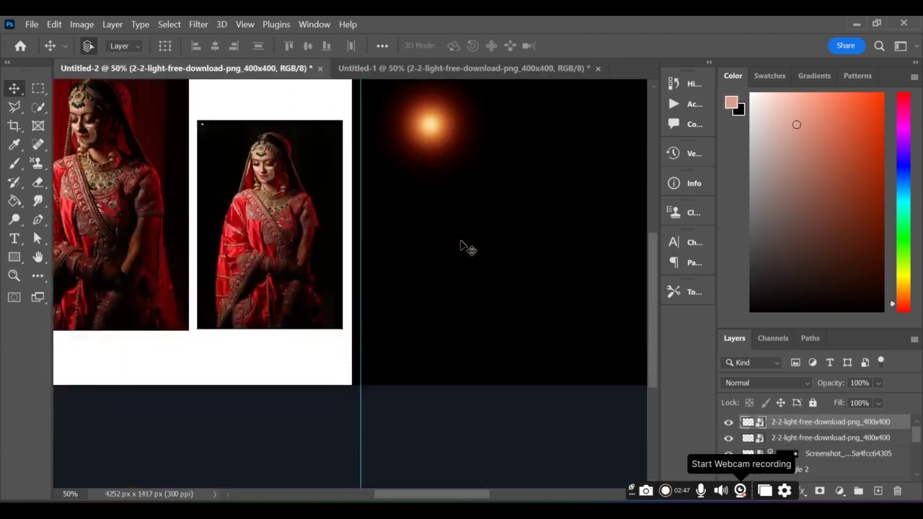
pyautogui.moveTo(414, 497); pyautogui.dragTo(442, 496)
pyautogui.moveTo(281, 196); pyautogui.dragTo(296, 198)
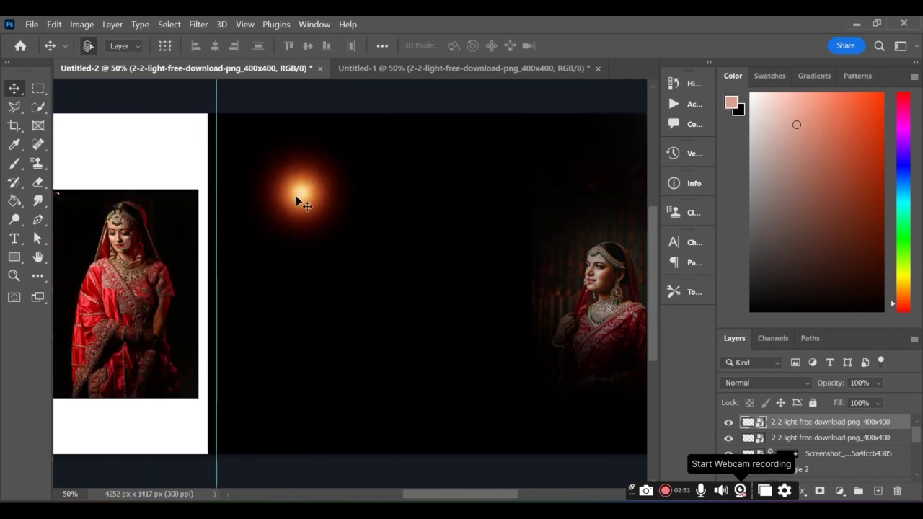
pyautogui.moveTo(847, 426); pyautogui.dragTo(897, 491)
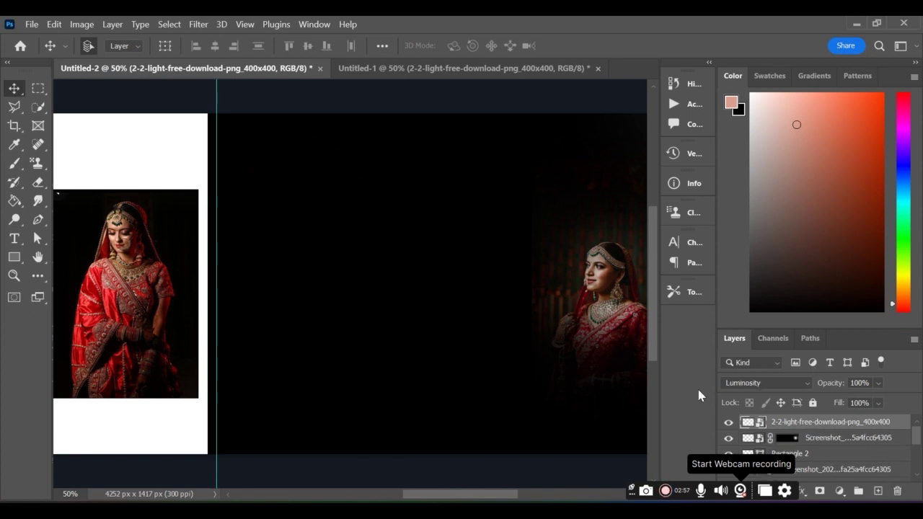
# Step: Switch to Untitled-1 and set the orange light glow layer's blend mode to Soft Light
pyautogui.click(374, 68)
pyautogui.click(761, 388)
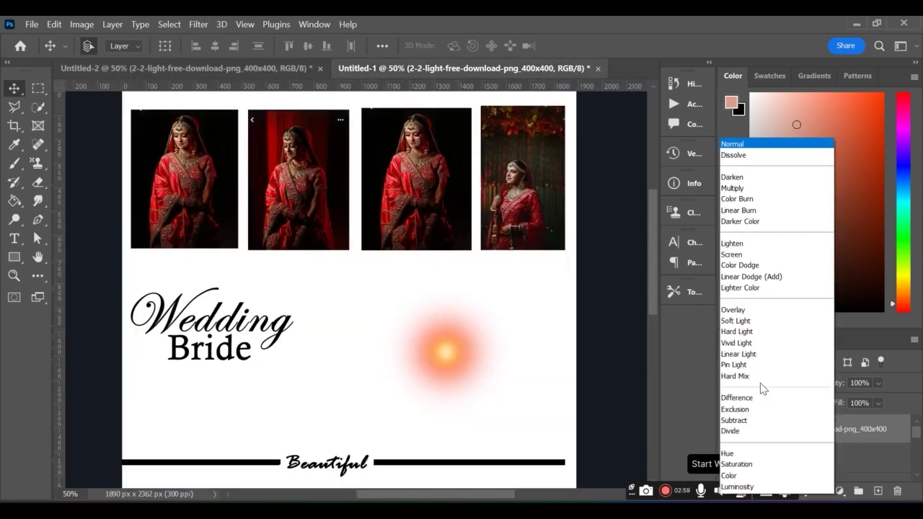
pyautogui.click(478, 347)
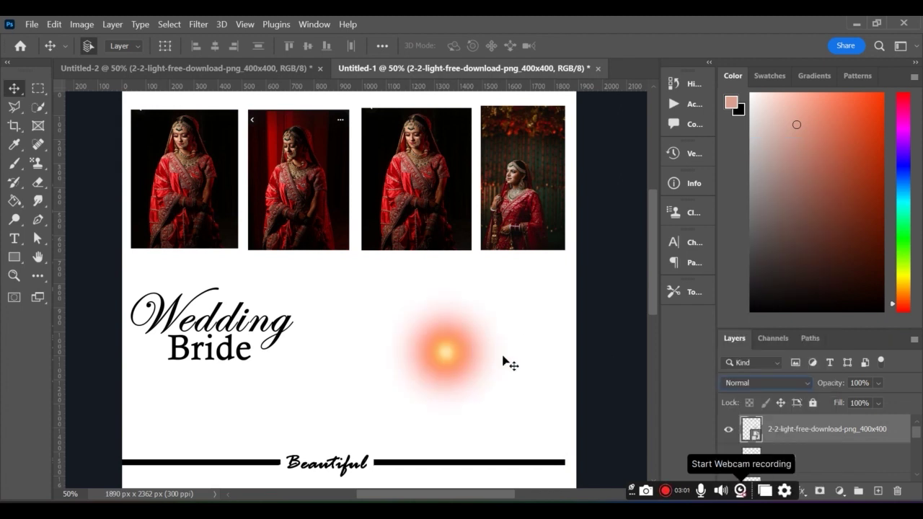
pyautogui.click(769, 383)
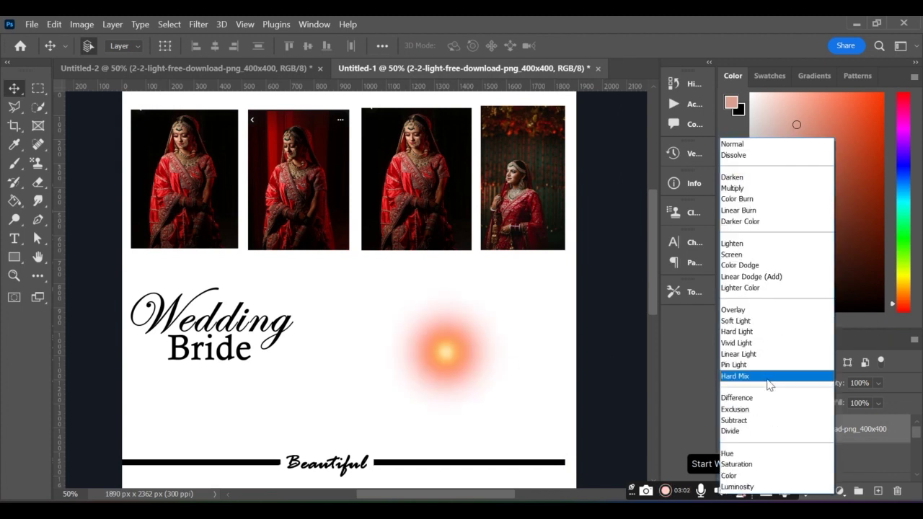
pyautogui.click(754, 323)
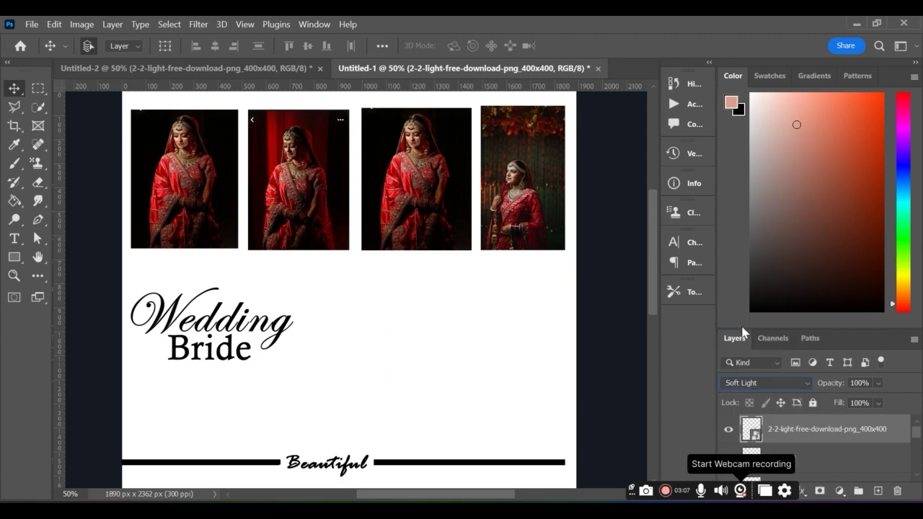
# Step: Copy the orange light glow from Untitled-1 onto the black page near the centre guide and set its blend mode to Pin Light
pyautogui.moveTo(463, 358); pyautogui.dragTo(295, 229)
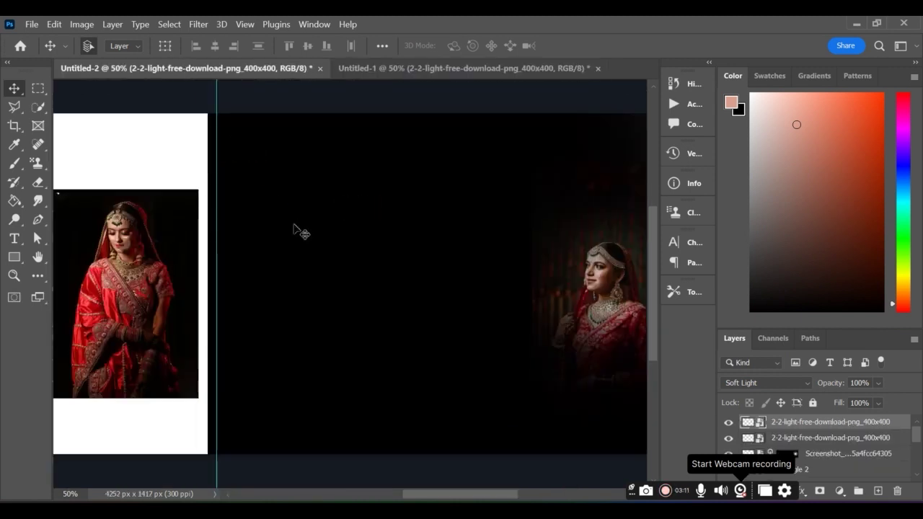
pyautogui.hotkey('ctrl', 't')
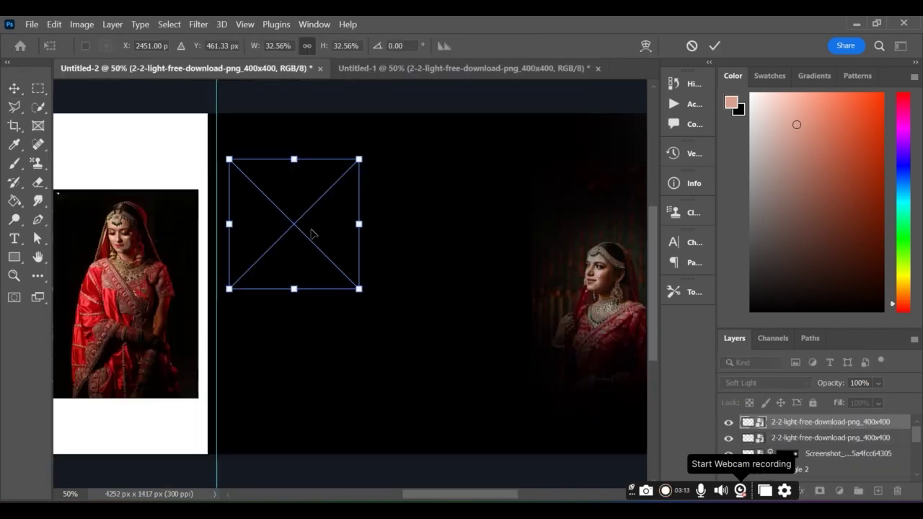
pyautogui.moveTo(355, 226); pyautogui.dragTo(422, 242)
pyautogui.moveTo(357, 243); pyautogui.dragTo(336, 228)
pyautogui.click(779, 384)
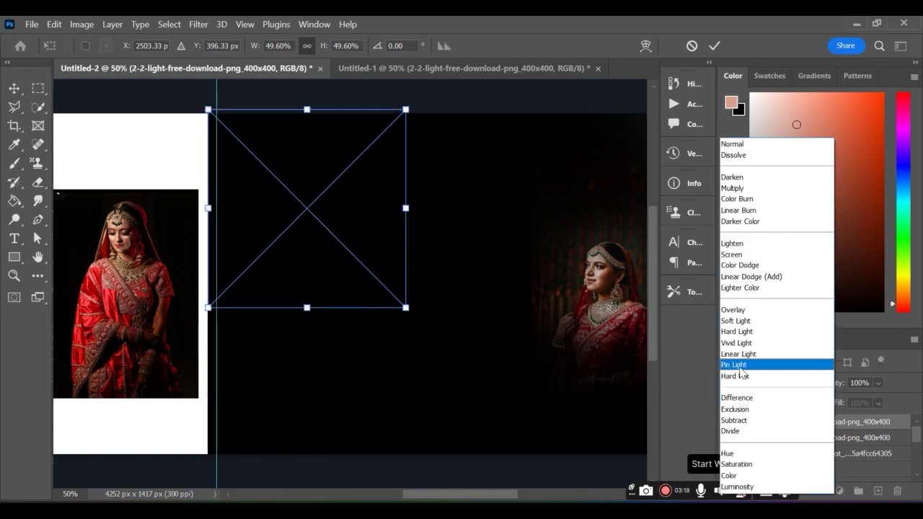
pyautogui.click(735, 365)
# Step: Resize the orange glow with Free Transform and place it in the upper inner corner of the black page
pyautogui.moveTo(405, 307); pyautogui.dragTo(453, 354)
pyautogui.moveTo(412, 324); pyautogui.dragTo(338, 242)
pyautogui.moveTo(393, 287); pyautogui.dragTo(354, 251)
pyautogui.moveTo(298, 193); pyautogui.dragTo(335, 228)
pyautogui.press('Return')
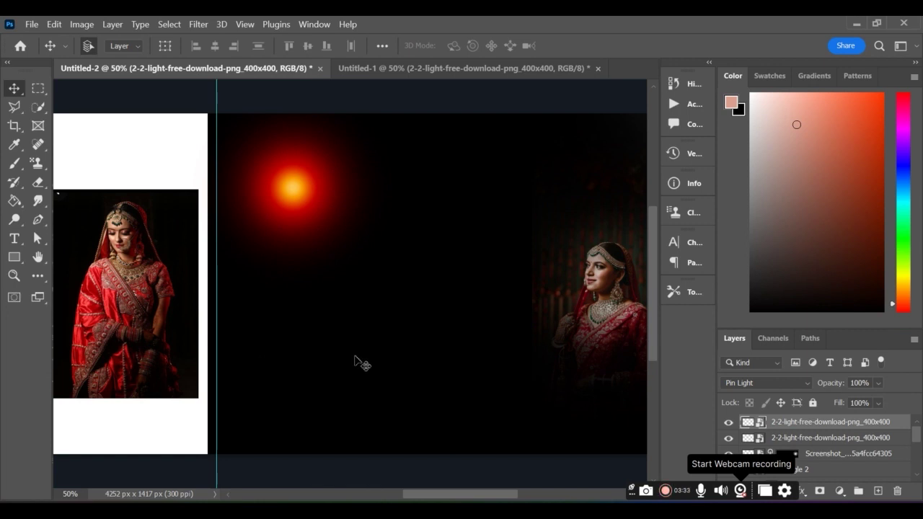
# Step: Copy the "Beautiful" text with its horizontal lines from Untitled-1 to the white page, below the three bride photos
pyautogui.moveTo(420, 496); pyautogui.dragTo(339, 496)
pyautogui.moveTo(463, 107); pyautogui.dragTo(259, 110)
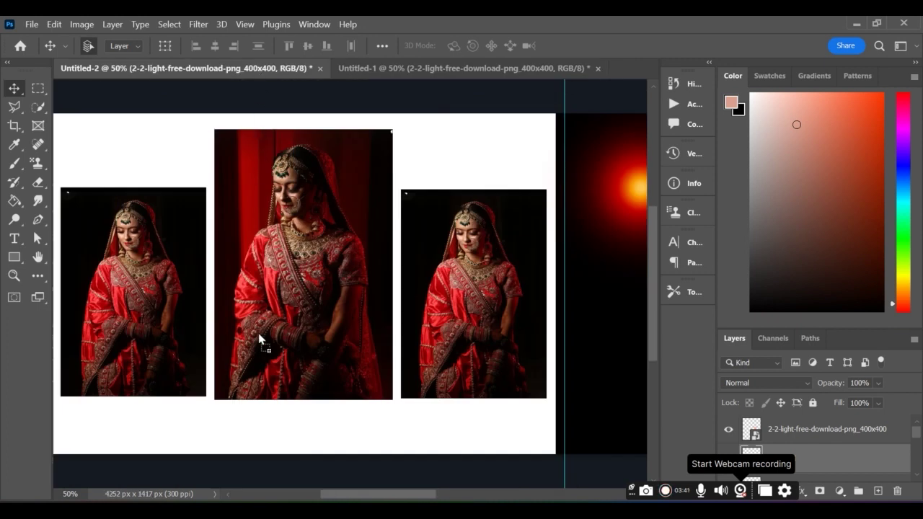
pyautogui.moveTo(262, 424); pyautogui.dragTo(263, 427)
# Step: Scale the "Beautiful" line graphic to 108.91% so it spans the full width of the white page below the photos
pyautogui.hotkey('ctrl', 't')
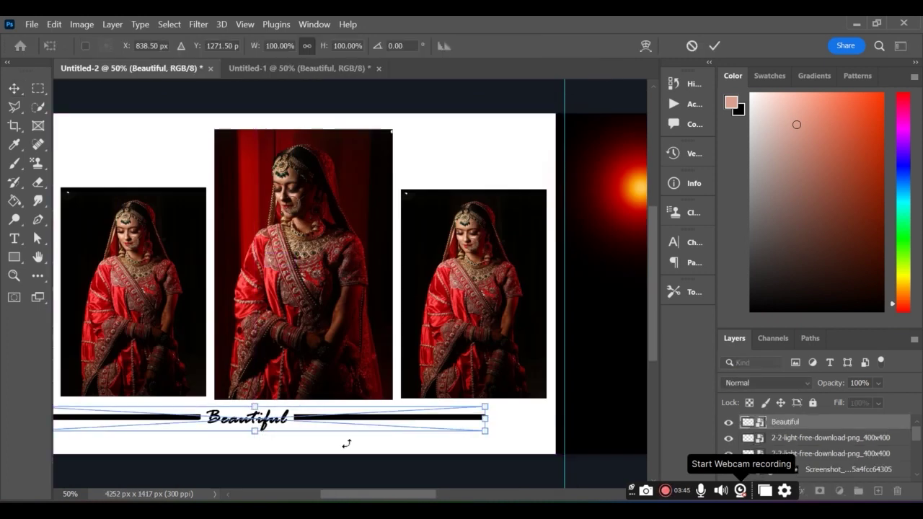
pyautogui.scroll(3, 388, 457)
pyautogui.scroll(-5, 386, 457)
pyautogui.moveTo(396, 494); pyautogui.dragTo(376, 482)
pyautogui.moveTo(443, 400); pyautogui.dragTo(470, 404)
pyautogui.scroll(-4, 470, 403)
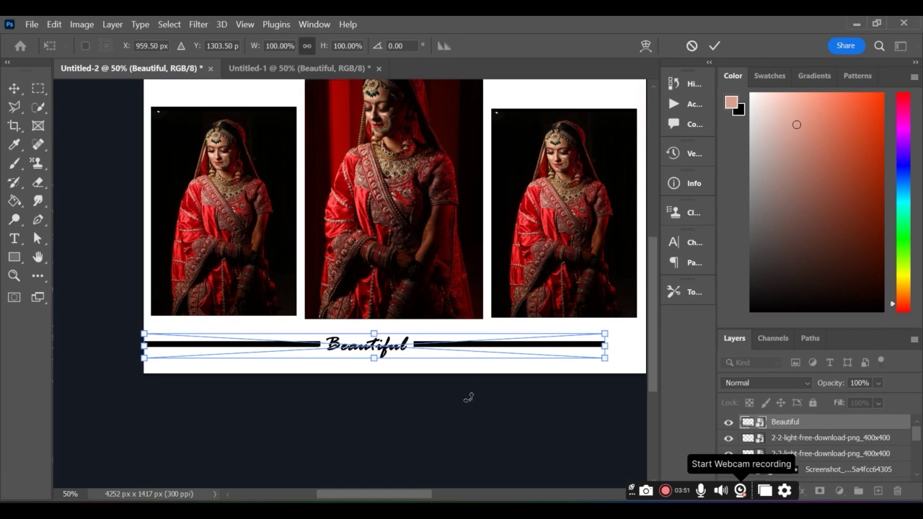
pyautogui.scroll(3, 469, 397)
pyautogui.moveTo(598, 390)
pyautogui.mouseDown()
pyautogui.moveTo(636, 391)
pyautogui.moveTo(613, 394)
pyautogui.mouseUp()
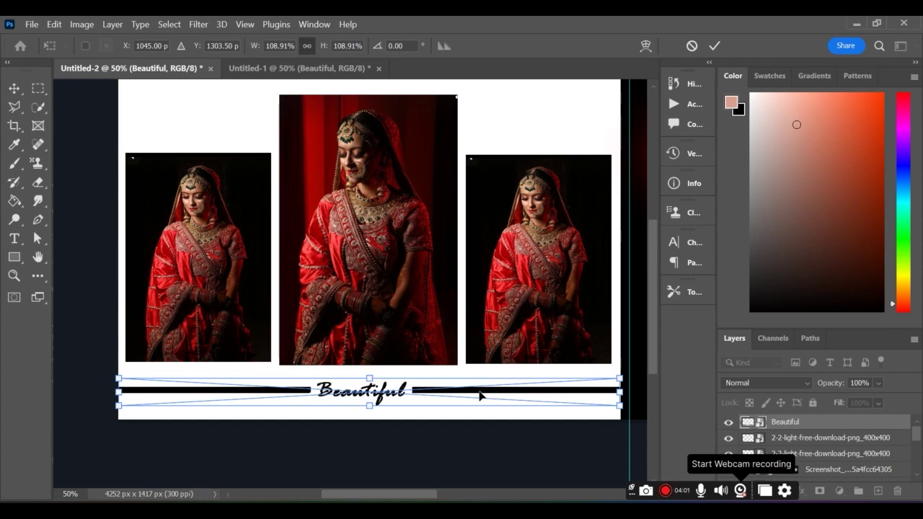
pyautogui.press('Return')
pyautogui.scroll(2, 432, 458)
pyautogui.scroll(-2, 435, 457)
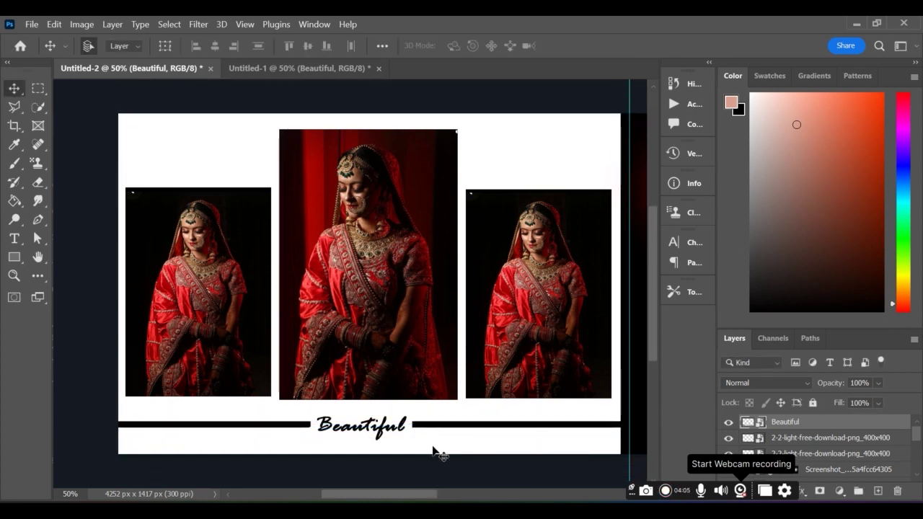
# Step: Copy the "Wedding Bride" title from Untitled-1 to the white page, above the photo nearest the centre guide
pyautogui.moveTo(412, 494); pyautogui.dragTo(427, 496)
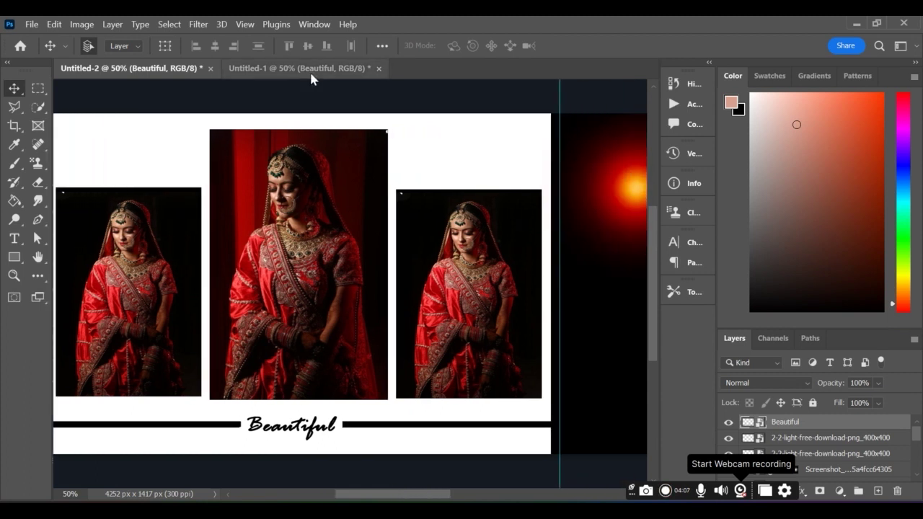
pyautogui.click(310, 71)
pyautogui.moveTo(228, 332); pyautogui.dragTo(191, 289)
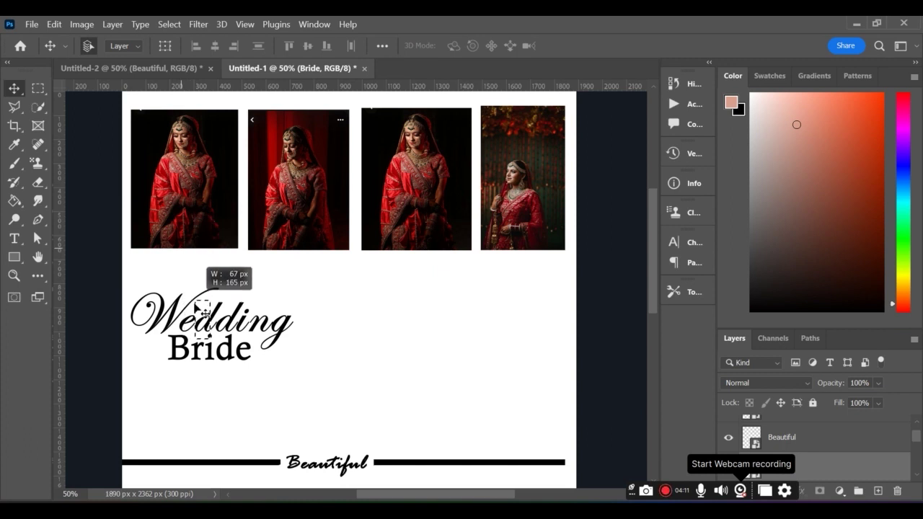
pyautogui.moveTo(196, 354); pyautogui.dragTo(447, 154)
# Step: Scale the "Wedding Bride" title to 70.75% and centre it above the photo nearest the centre guide
pyautogui.hotkey('ctrl', 't')
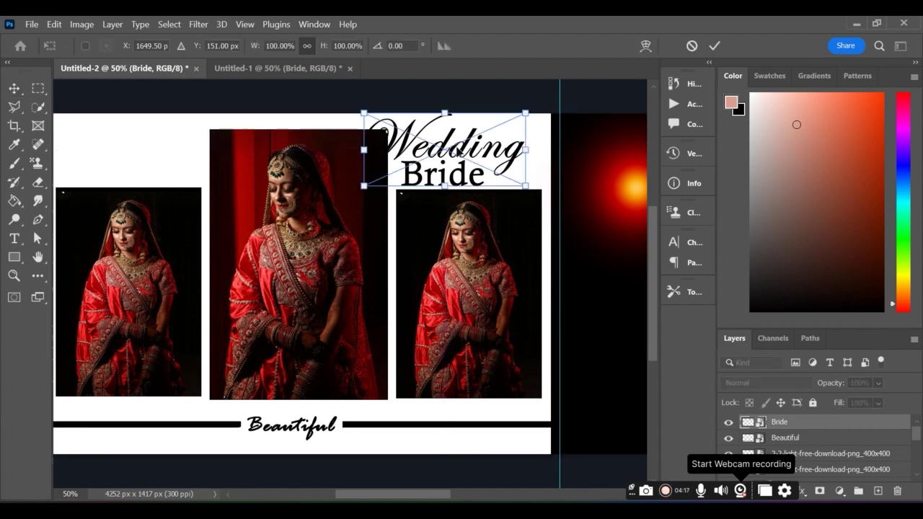
pyautogui.moveTo(515, 147); pyautogui.dragTo(472, 151)
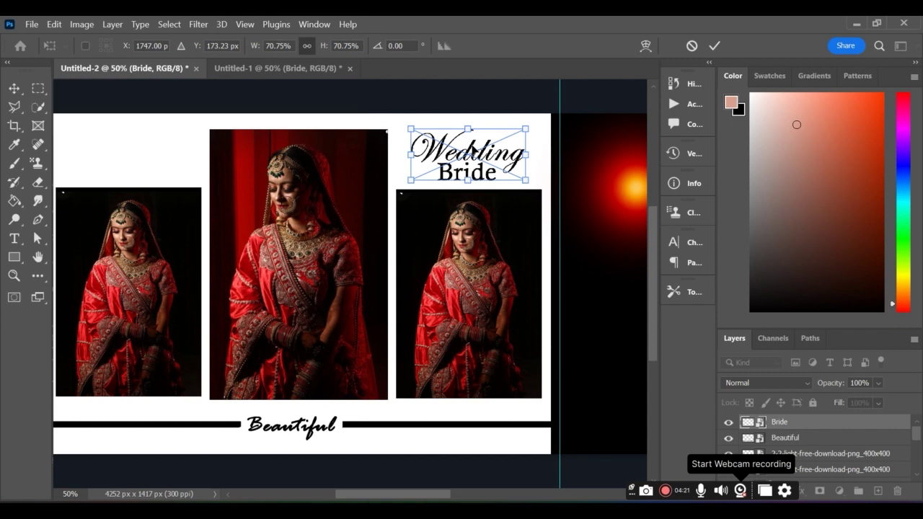
pyautogui.press('Return')
pyautogui.scroll(-2, 419, 465)
pyautogui.scroll(2, 423, 481)
# Step: Copy the linked "love moments" artwork layers from 30.psd onto the black page, below the orange glow
pyautogui.moveTo(369, 495); pyautogui.dragTo(420, 500)
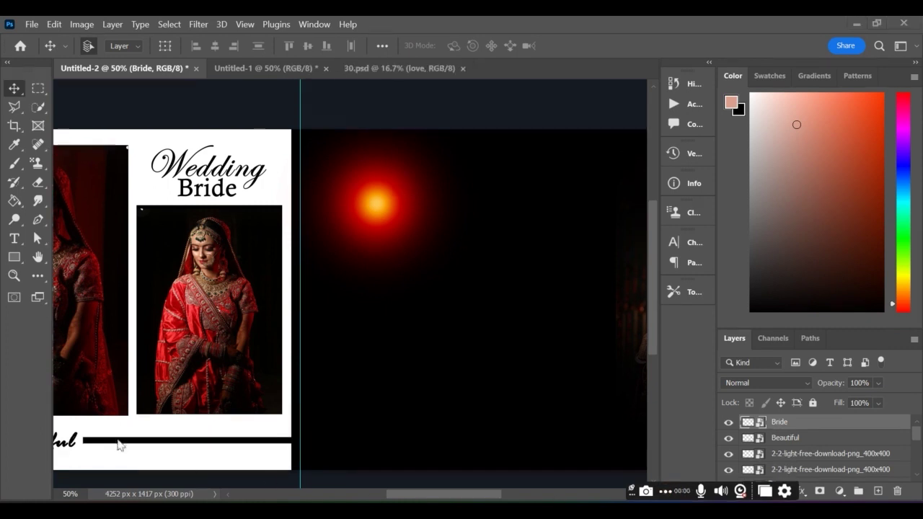
pyautogui.click(38, 238)
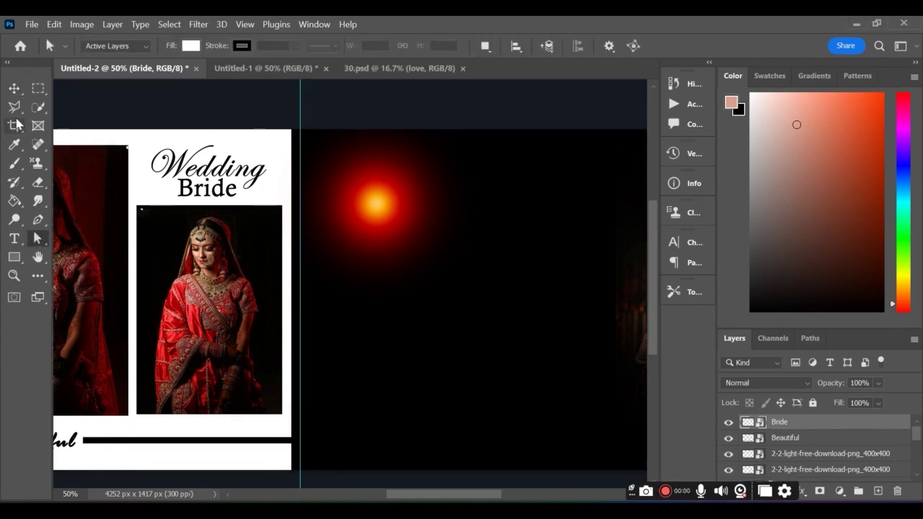
pyautogui.click(23, 87)
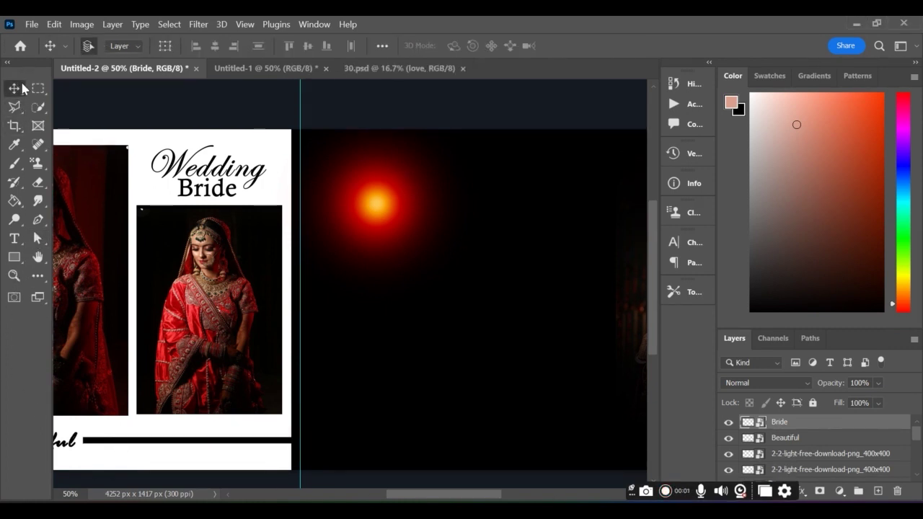
pyautogui.click(285, 67)
pyautogui.moveTo(353, 330); pyautogui.dragTo(184, 67)
pyautogui.moveTo(381, 287); pyautogui.dragTo(414, 368)
# Step: Resize the "love moments" artwork without replacing its missing font and place it in the lower inner corner of the black page
pyautogui.hotkey('ctrl', 't')
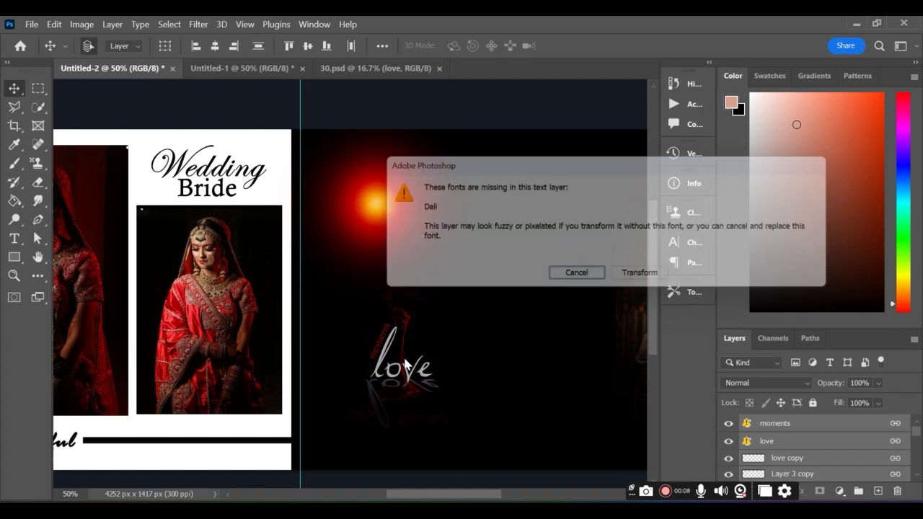
pyautogui.click(641, 280)
pyautogui.moveTo(474, 356); pyautogui.dragTo(546, 359)
pyautogui.moveTo(478, 371); pyautogui.dragTo(458, 373)
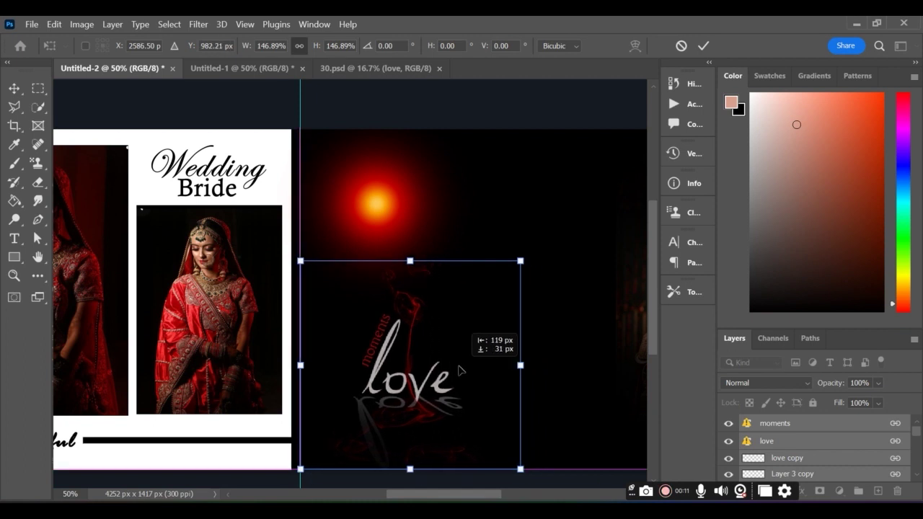
pyautogui.moveTo(523, 365); pyautogui.dragTo(432, 372)
pyautogui.press('Return')
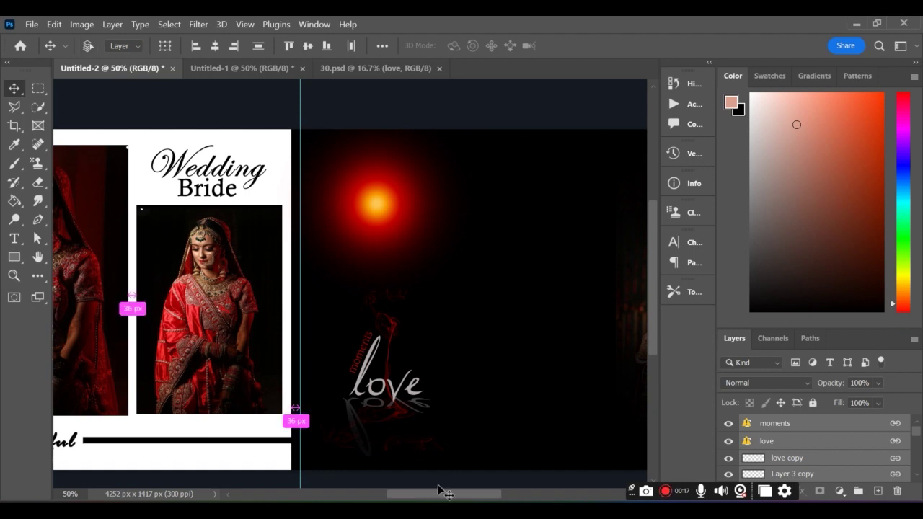
pyautogui.scroll(-3, 445, 494)
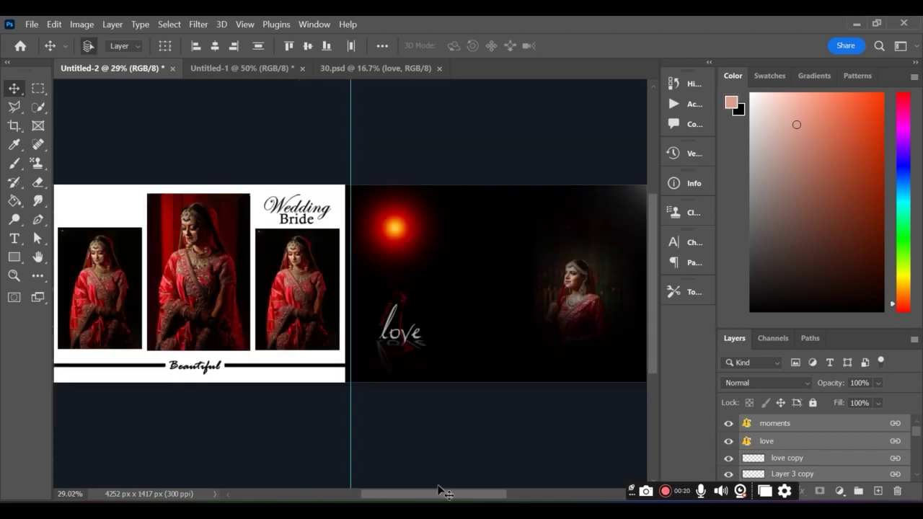